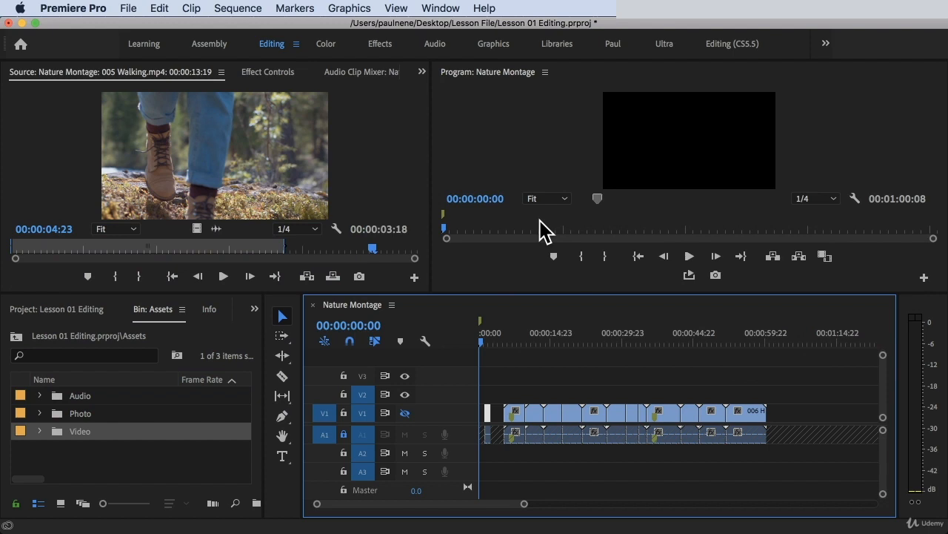
Step: Activate the Program monitor and choose the Editing workspace
{"action": "left_click", "coordinate": [681, 180]}
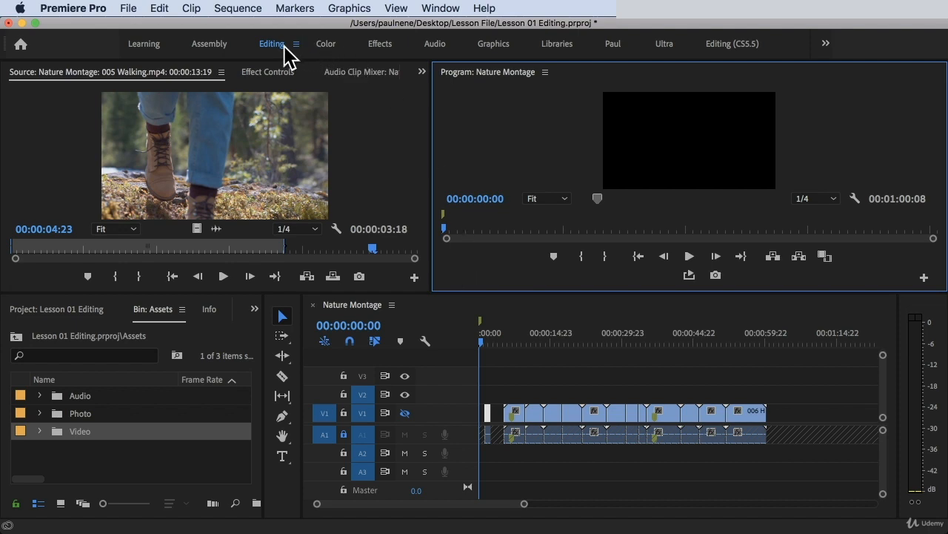
{"action": "left_click", "coordinate": [441, 9]}
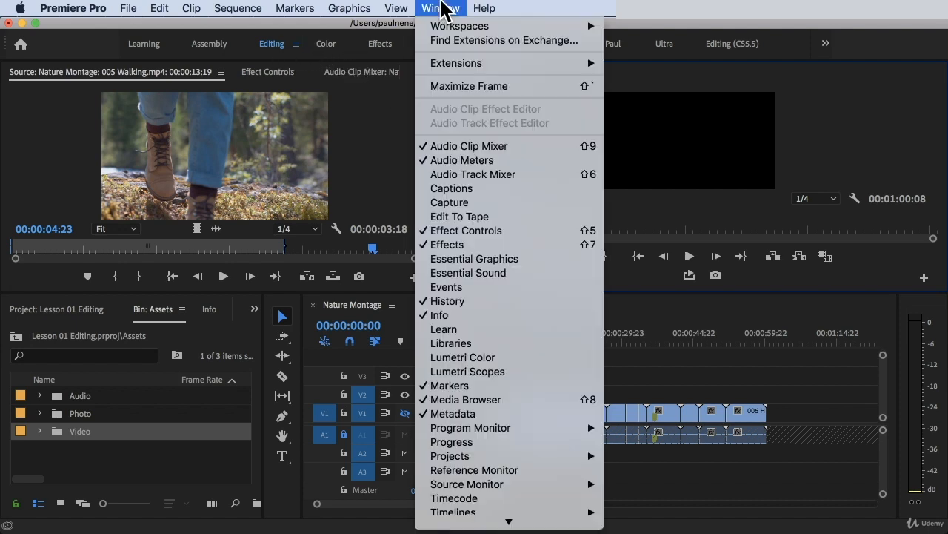
{"action": "mouse_move", "coordinate": [460, 26]}
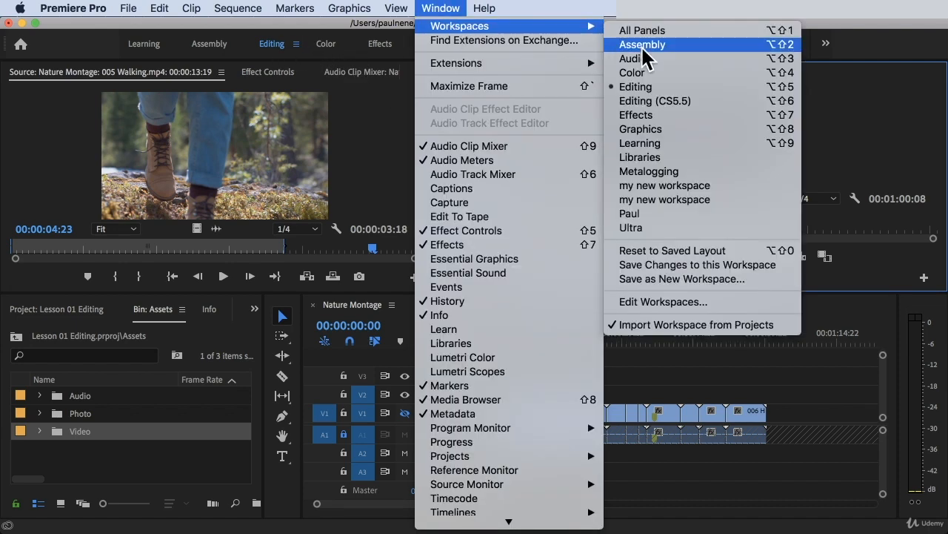
{"action": "left_click", "coordinate": [662, 88]}
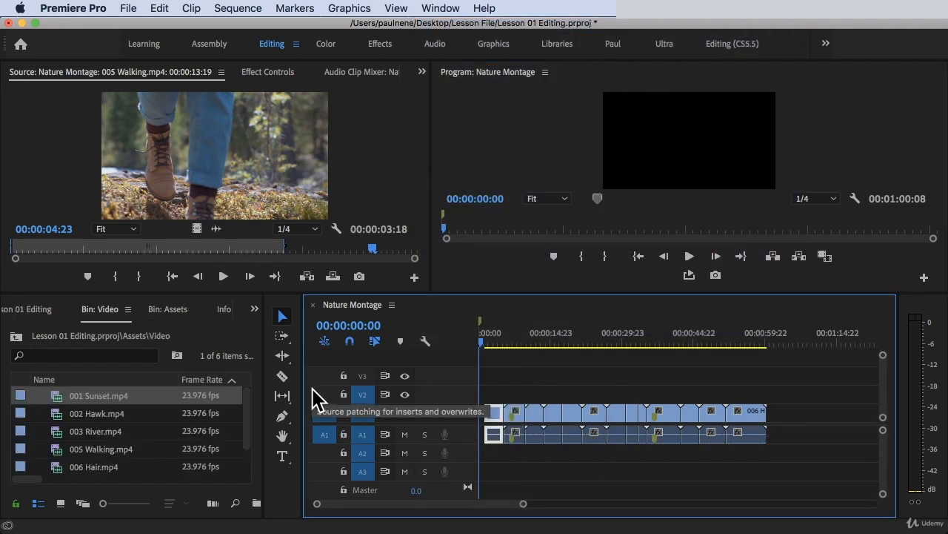
Step: Show the clips in the Video bin as thumbnails and clear the clip selection in the Nature Montage timeline
{"action": "left_click", "coordinate": [87, 400]}
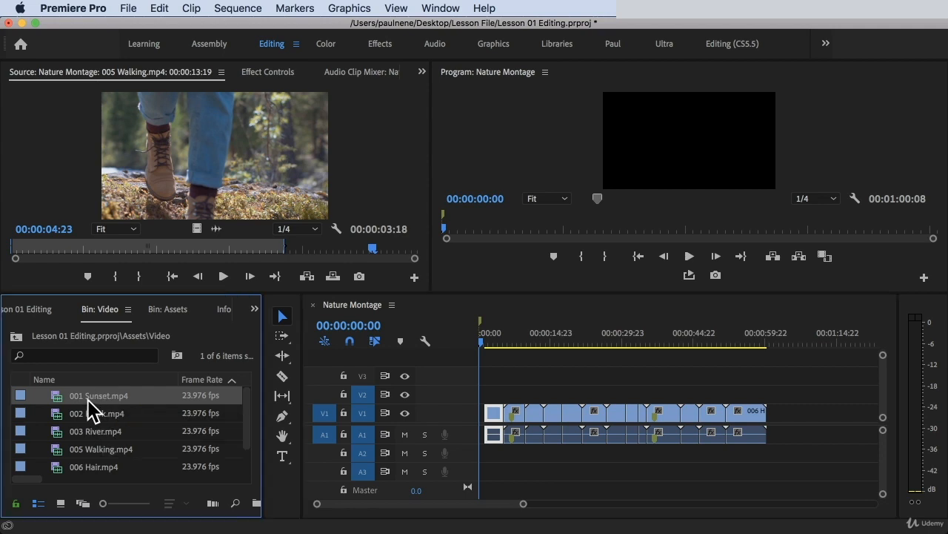
{"action": "left_click", "coordinate": [88, 400]}
{"action": "left_click", "coordinate": [50, 394]}
{"action": "left_click", "coordinate": [61, 503]}
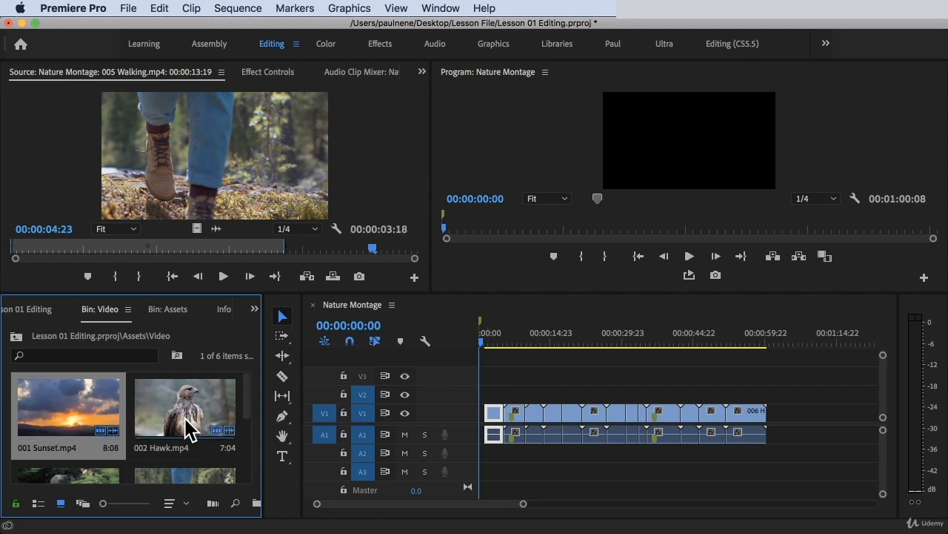
{"action": "left_click", "coordinate": [517, 385]}
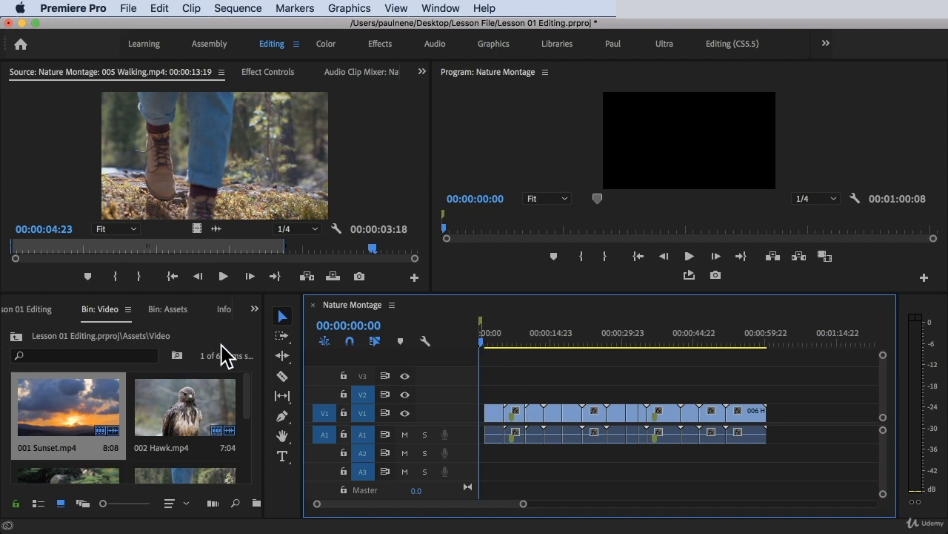
Step: Hold 001 Sunset.mp4 over the Program monitor to examine its drop-zone edit options without placing the clip
{"action": "left_click", "coordinate": [66, 443]}
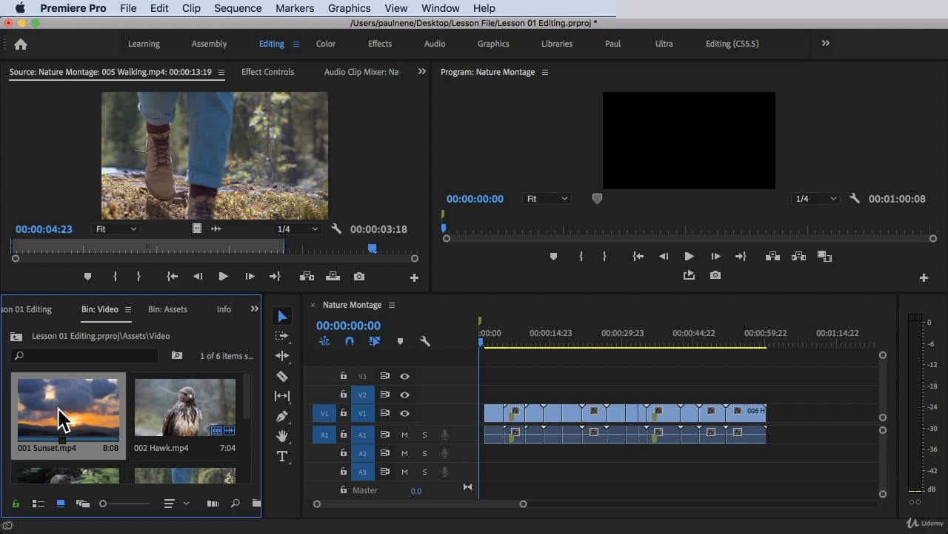
{"action": "left_click_drag", "start_coordinate": [59, 419], "coordinate": [612, 160]}
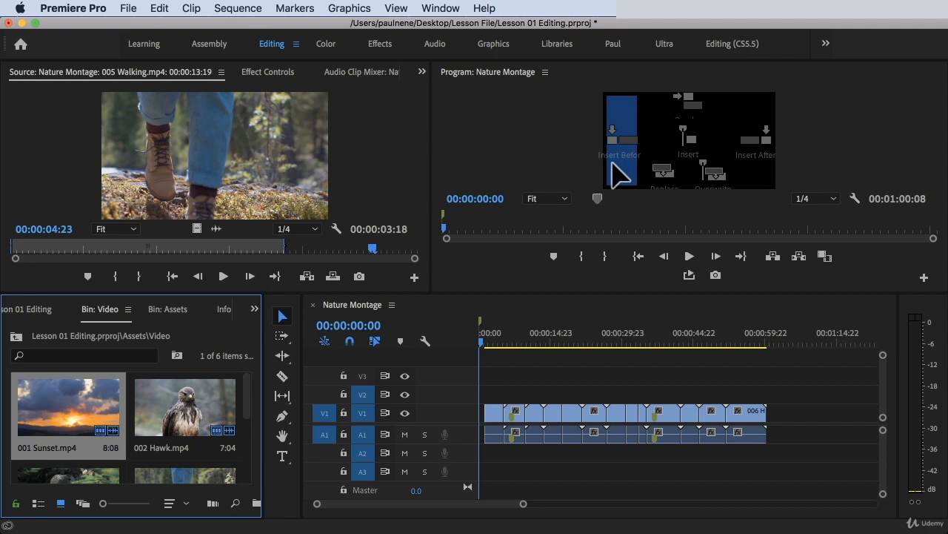
{"action": "left_click_drag", "start_coordinate": [611, 161], "coordinate": [90, 407]}
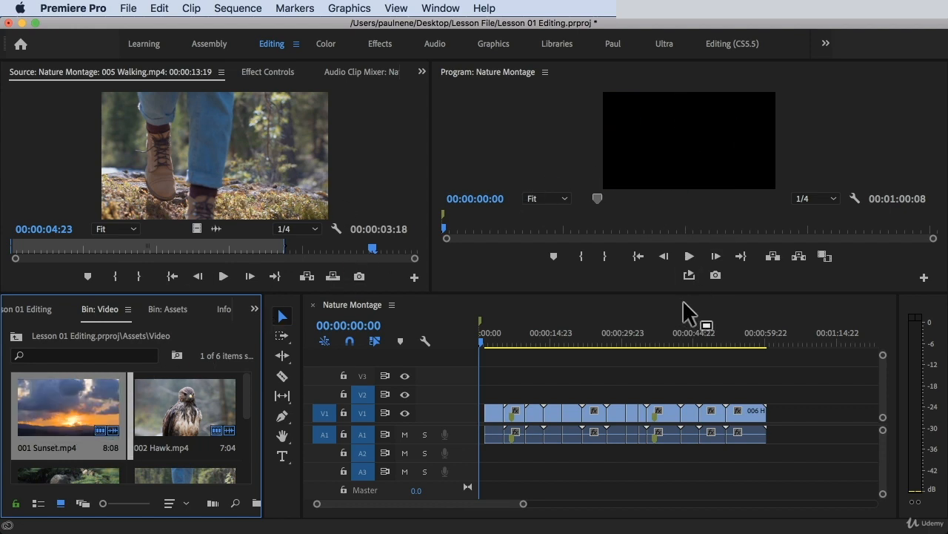
Step: Enlarge the Source and Program monitors at the expense of the bin and timeline, and show the Assets bin
{"action": "left_click_drag", "start_coordinate": [687, 295], "coordinate": [698, 360]}
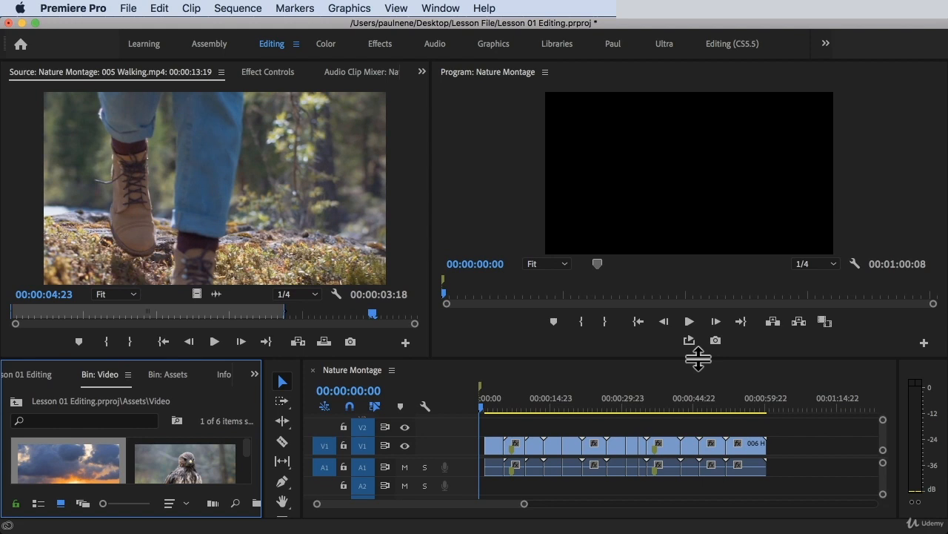
{"action": "left_click", "coordinate": [166, 373]}
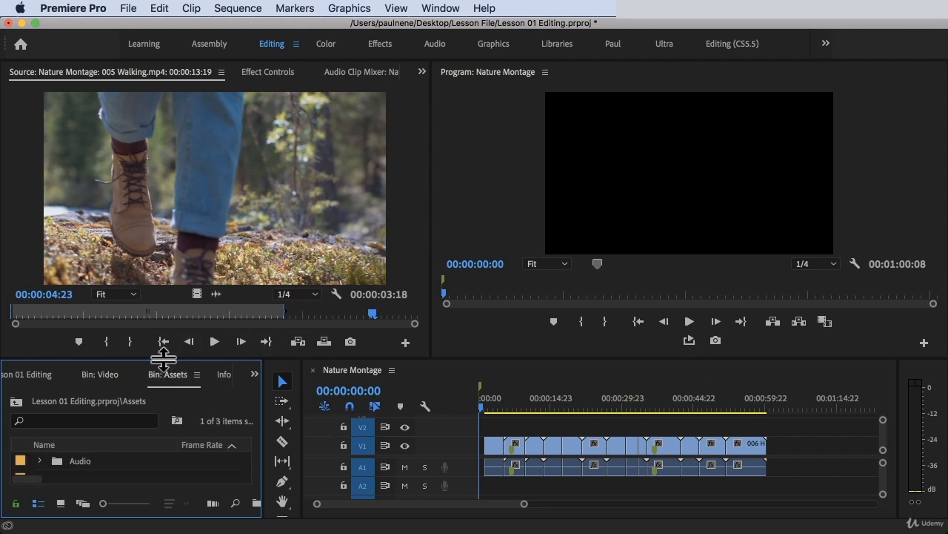
{"action": "left_click_drag", "start_coordinate": [163, 359], "coordinate": [162, 340]}
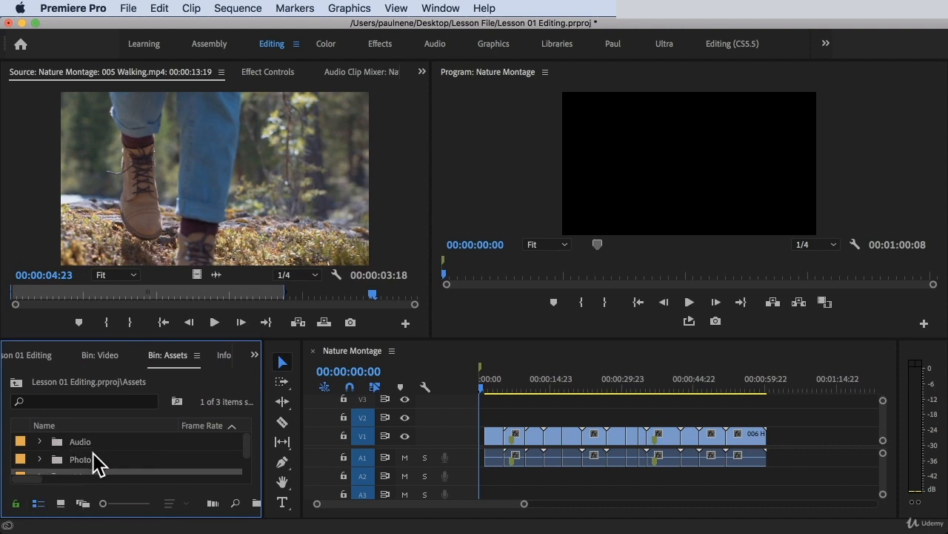
Step: Open the Video bin as a list and adjust the panel sizes so the bin is taller and the Program monitor wider
{"action": "double_click", "coordinate": [86, 472]}
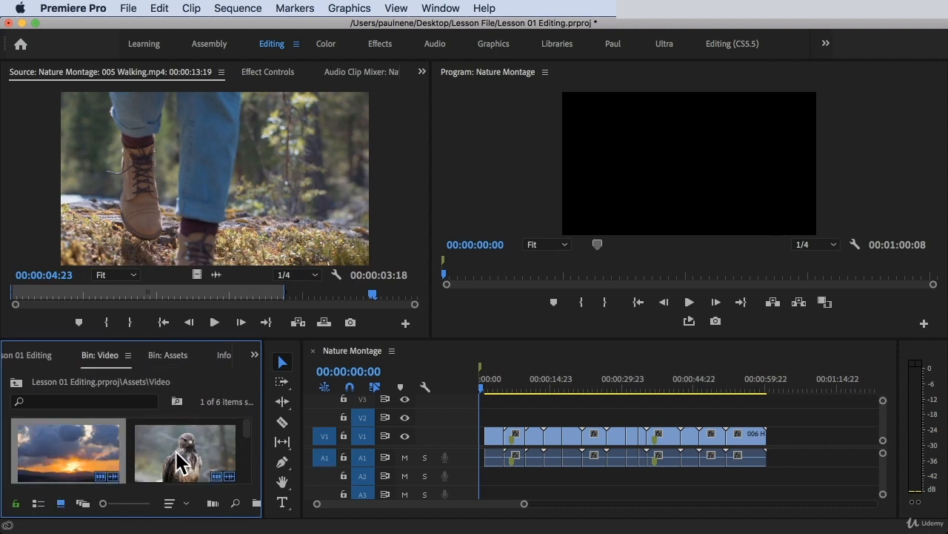
{"action": "left_click", "coordinate": [37, 503]}
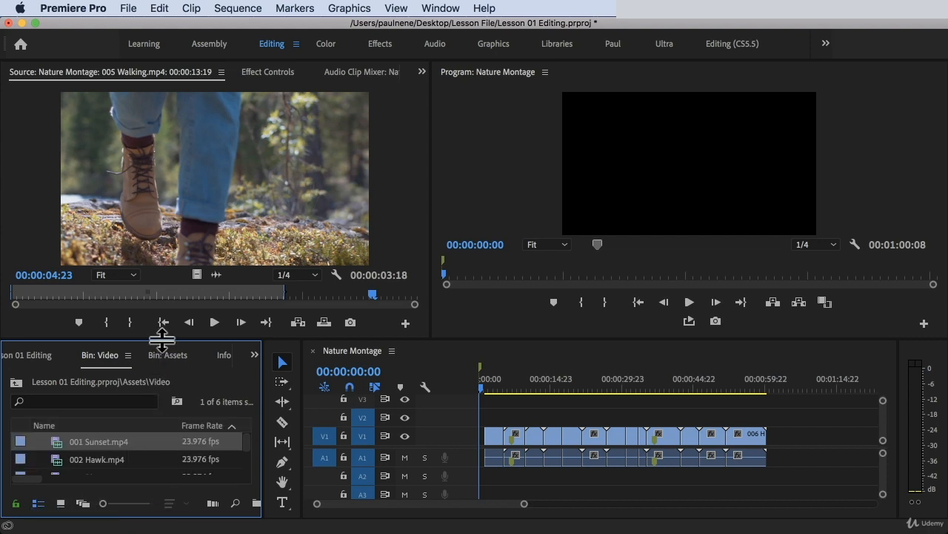
{"action": "left_click_drag", "start_coordinate": [162, 339], "coordinate": [161, 329]}
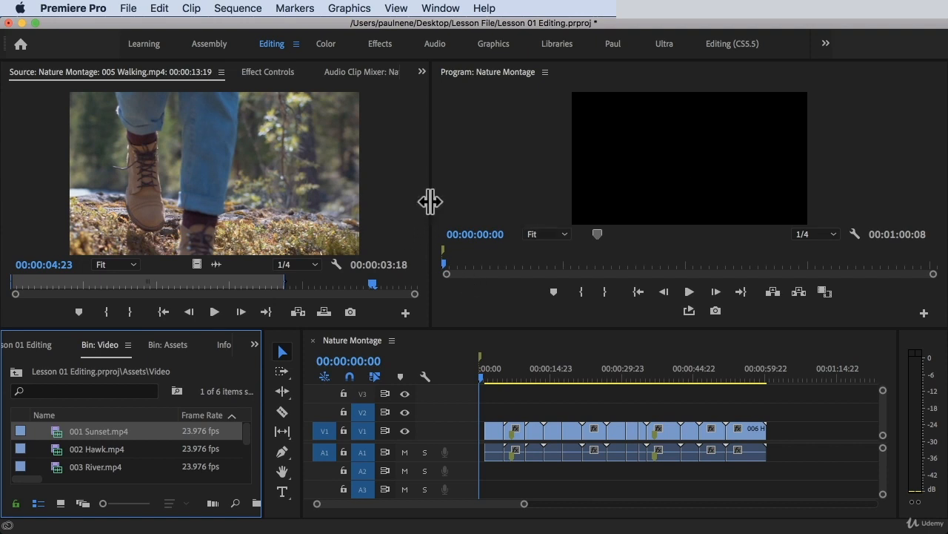
{"action": "left_click_drag", "start_coordinate": [430, 202], "coordinate": [398, 215]}
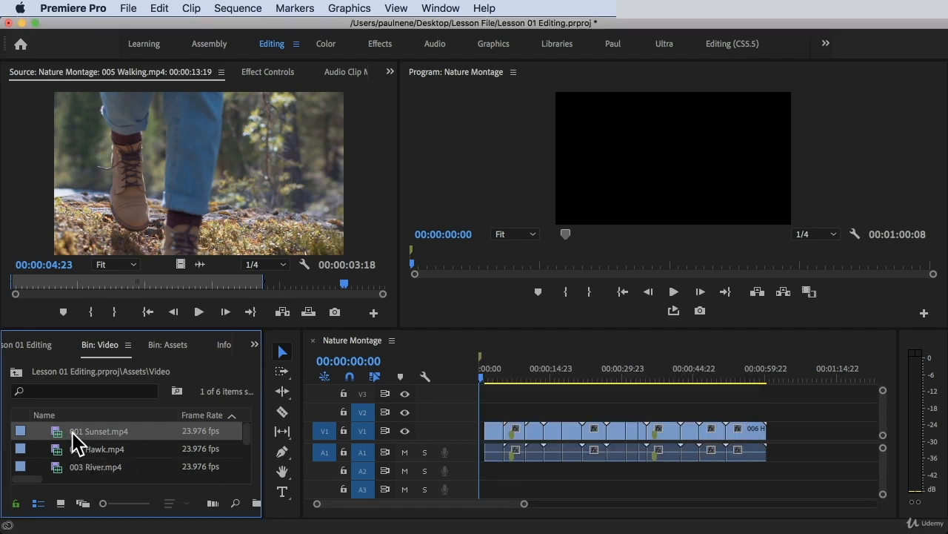
Step: Try inserting 001 Sunset.mp4 at the start of the sequence ahead of all existing clips, and undo the insert
{"action": "left_click_drag", "start_coordinate": [71, 432], "coordinate": [588, 185]}
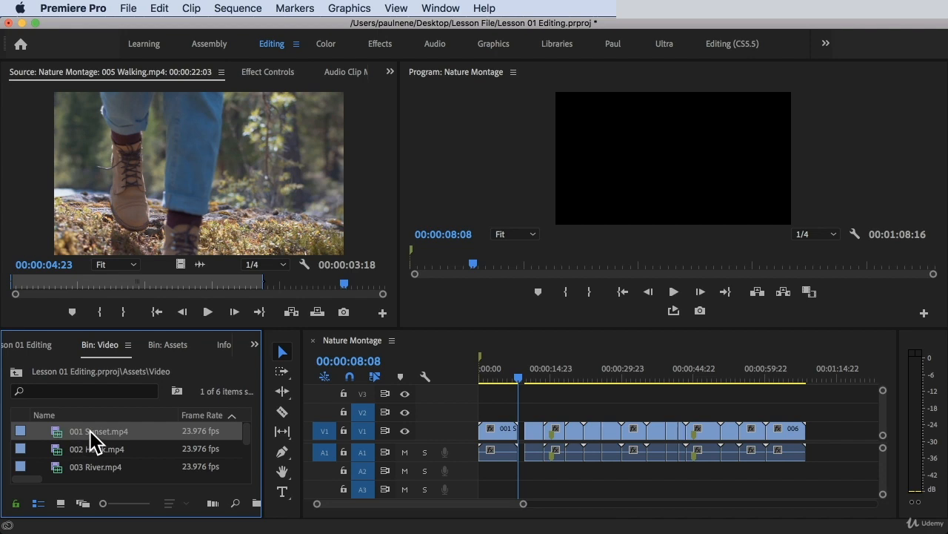
{"action": "left_click", "coordinate": [522, 378]}
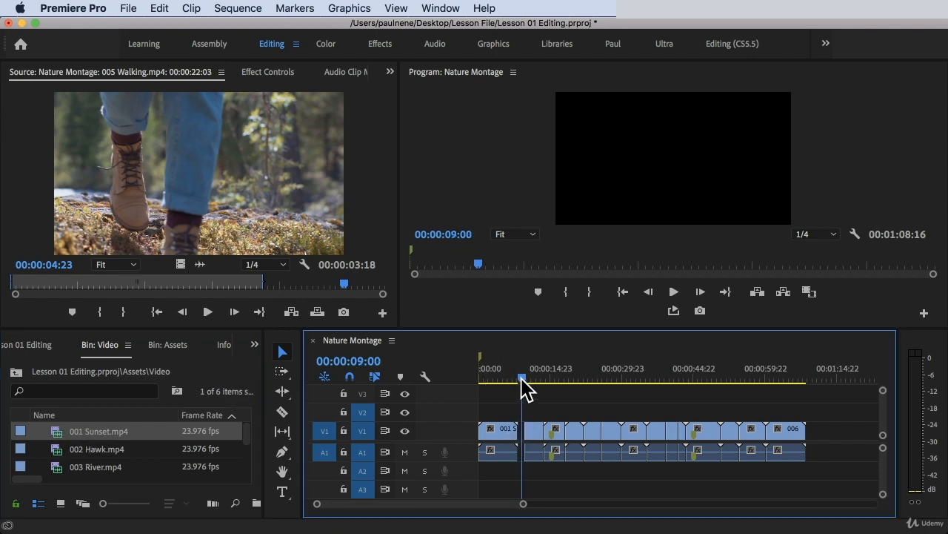
{"action": "left_click_drag", "start_coordinate": [521, 378], "coordinate": [487, 373]}
{"action": "key", "text": "shift+Delete"}
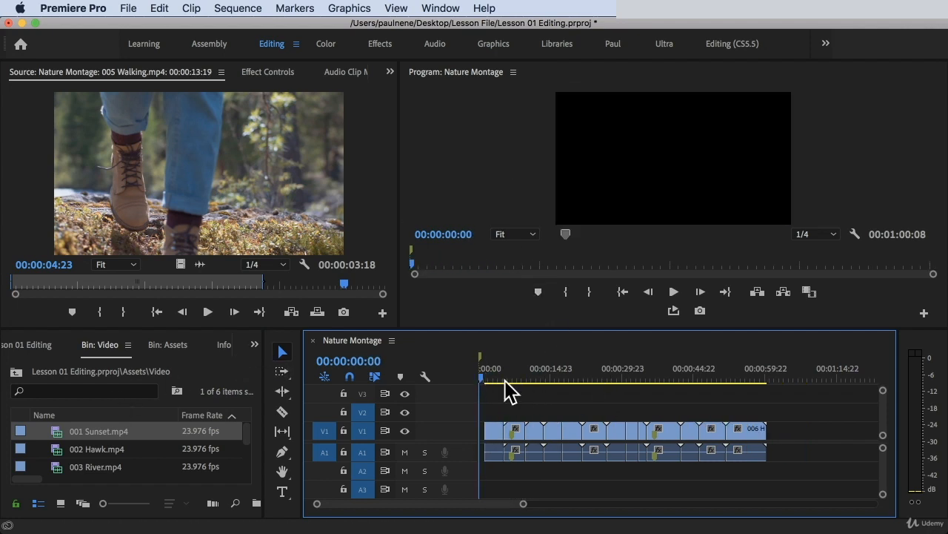
Step: Overlay 002 Hawk.mp4 above the last clip with the playhead at 00:00:55:16, enlarge the monitors, and undo the overlay
{"action": "left_click_drag", "start_coordinate": [710, 373], "coordinate": [746, 375]}
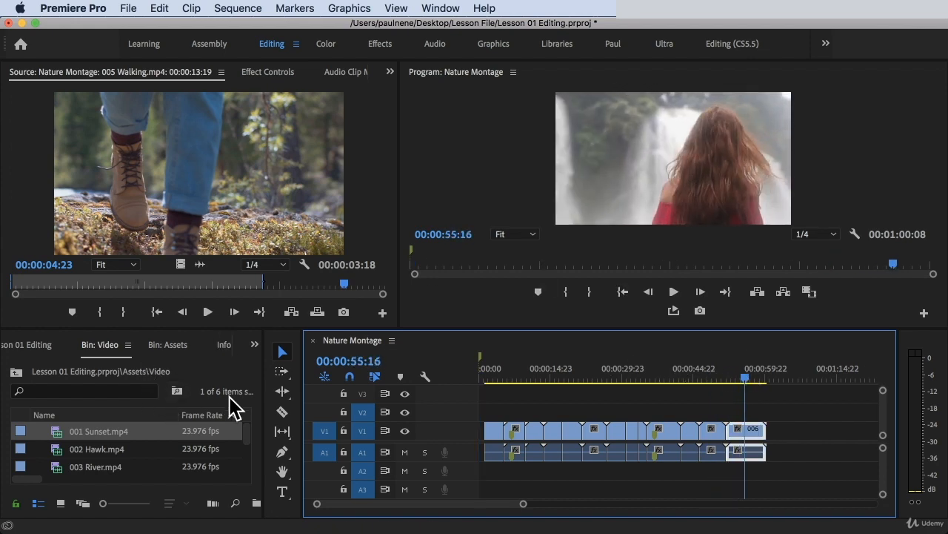
{"action": "left_click", "coordinate": [100, 449]}
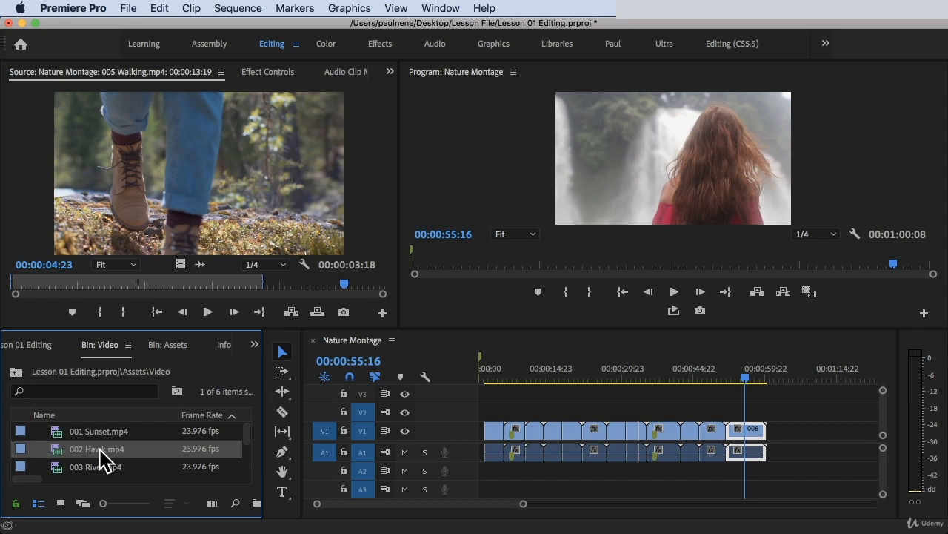
{"action": "left_click_drag", "start_coordinate": [100, 449], "coordinate": [700, 113]}
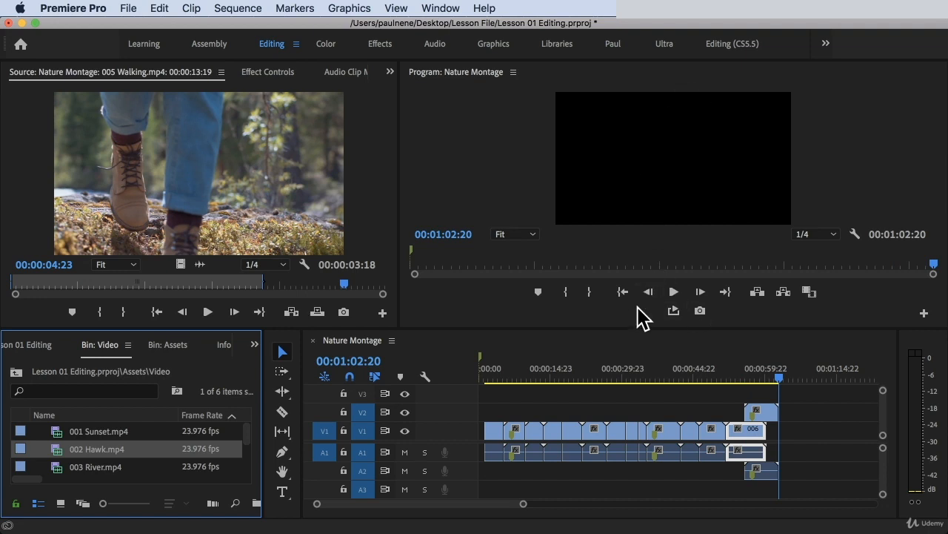
{"action": "left_click_drag", "start_coordinate": [635, 329], "coordinate": [638, 363]}
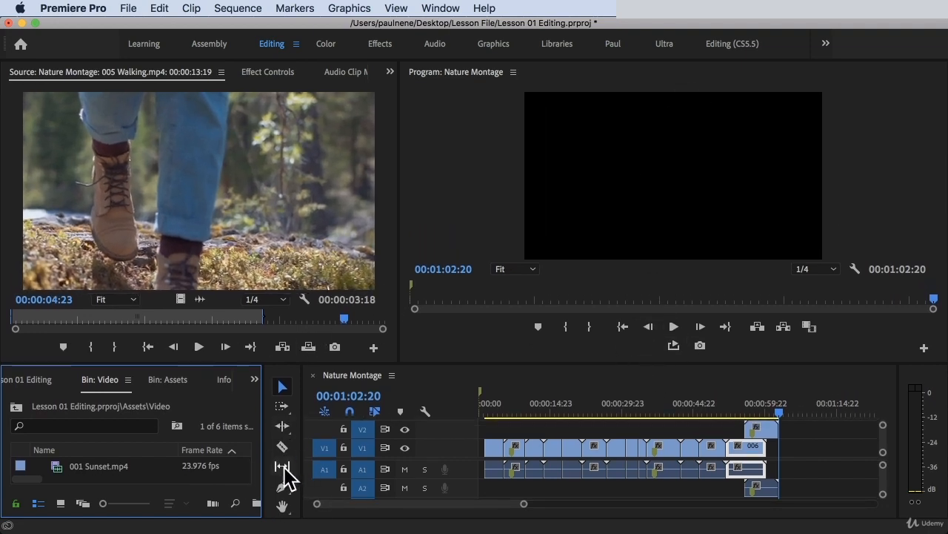
{"action": "key", "text": "super+z"}
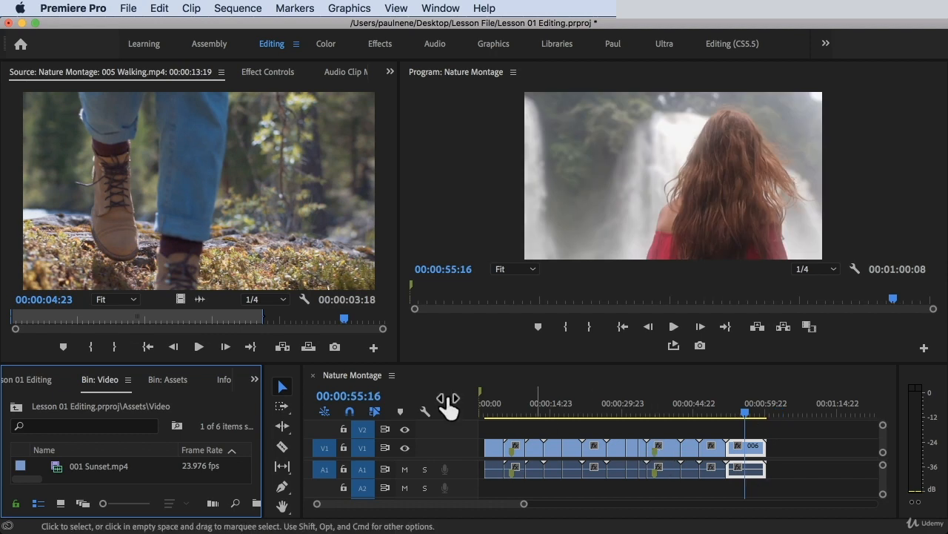
Step: Try inserting 001 Sunset.mp4 before the last clip in the sequence using Insert Before, and undo the insert
{"action": "left_click", "coordinate": [90, 466]}
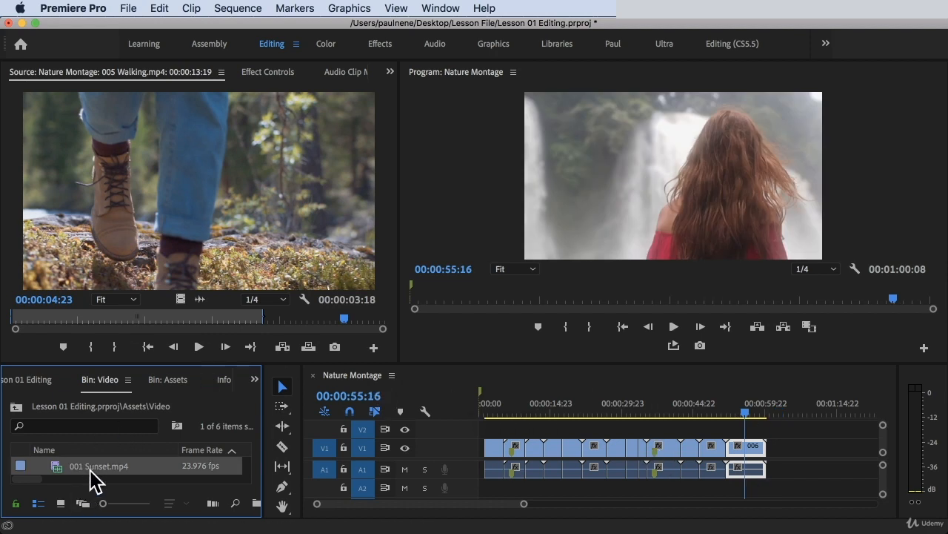
{"action": "mouse_move", "coordinate": [90, 468]}
{"action": "left_mouse_down"}
{"action": "mouse_move", "coordinate": [158, 422]}
{"action": "mouse_move", "coordinate": [110, 488]}
{"action": "mouse_move", "coordinate": [97, 469]}
{"action": "left_mouse_up"}
{"action": "left_click_drag", "start_coordinate": [98, 465], "coordinate": [557, 210]}
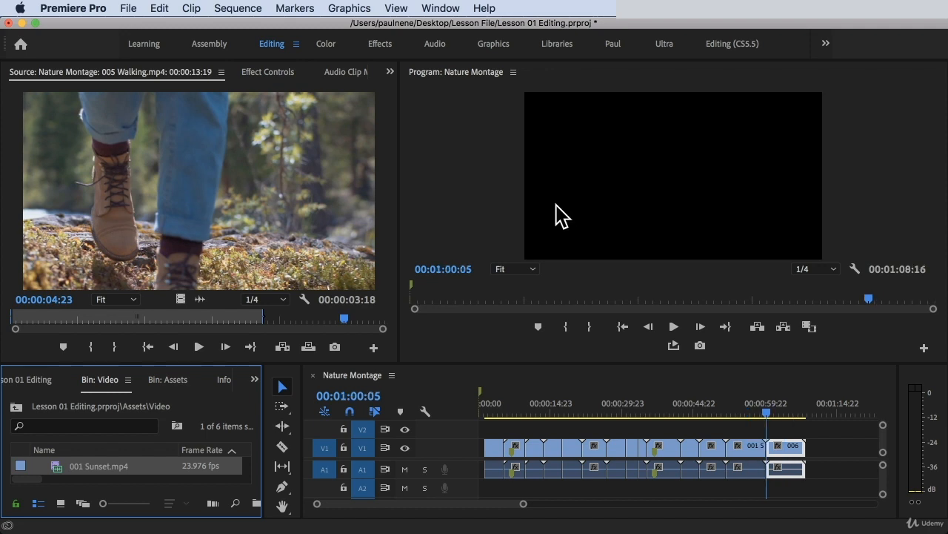
{"action": "left_click", "coordinate": [769, 406]}
{"action": "mouse_move", "coordinate": [768, 405]}
{"action": "left_mouse_down"}
{"action": "mouse_move", "coordinate": [751, 407]}
{"action": "mouse_move", "coordinate": [781, 412]}
{"action": "mouse_move", "coordinate": [764, 415]}
{"action": "left_mouse_up"}
{"action": "key", "text": "shift+Delete"}
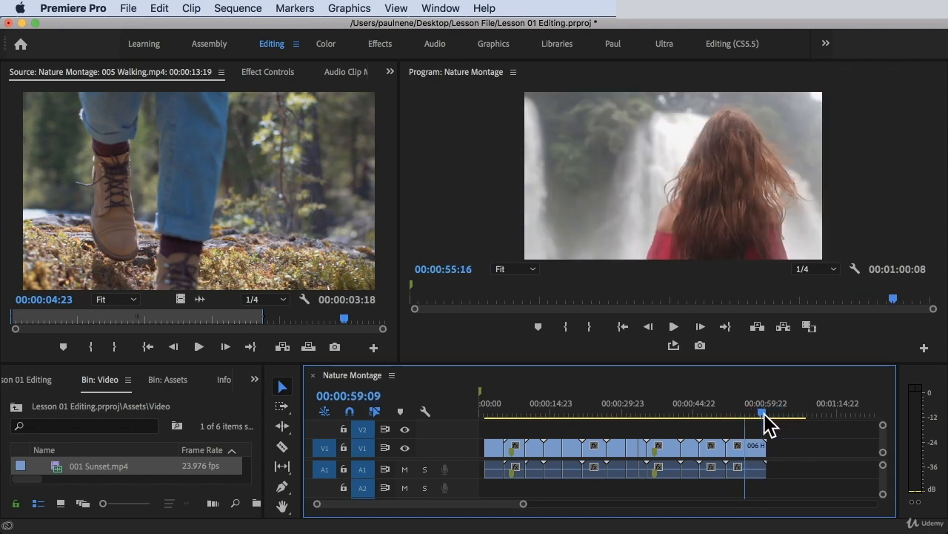
Step: Try replacing the last clip in the sequence with 001 Sunset.mp4, scrub through it, and undo the replacement
{"action": "left_click", "coordinate": [110, 465]}
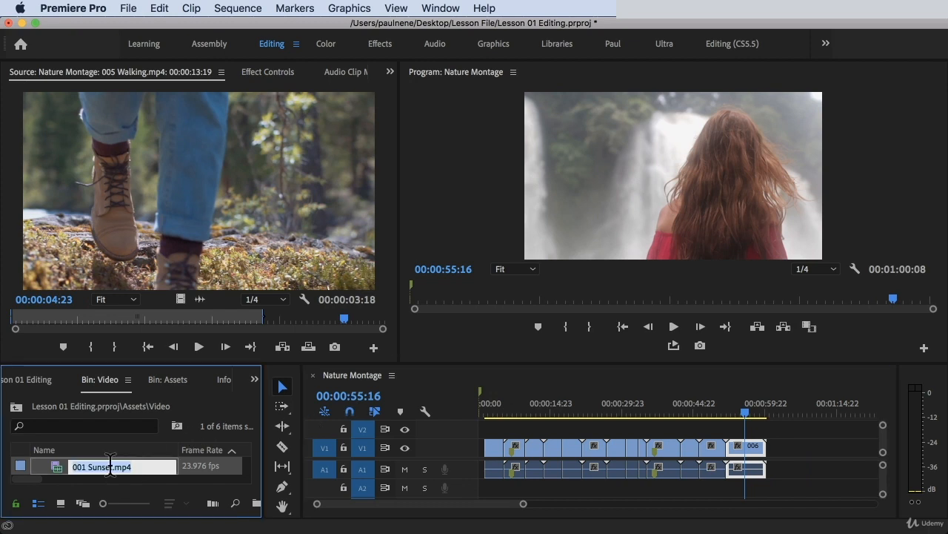
{"action": "left_click", "coordinate": [57, 467]}
{"action": "left_click_drag", "start_coordinate": [57, 467], "coordinate": [614, 246]}
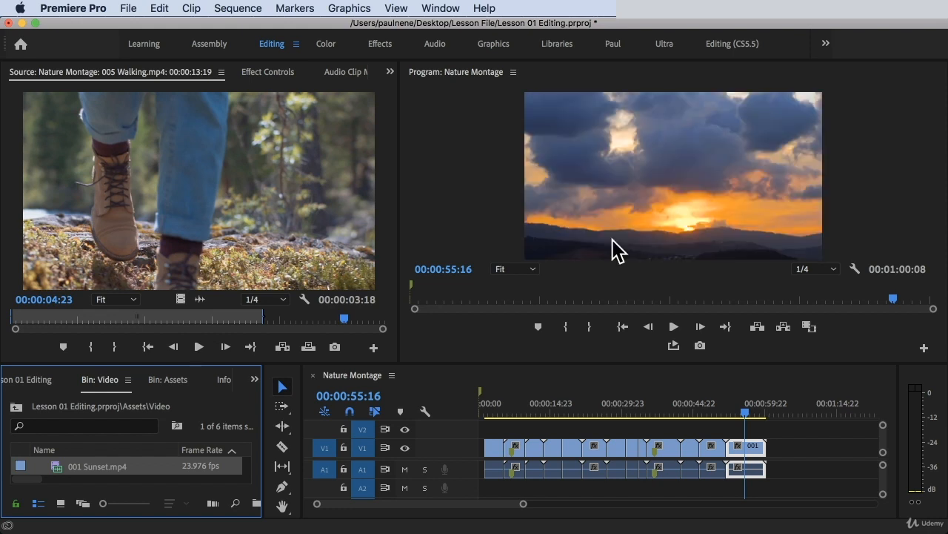
{"action": "left_click", "coordinate": [748, 404]}
{"action": "mouse_move", "coordinate": [748, 404]}
{"action": "left_mouse_down"}
{"action": "mouse_move", "coordinate": [724, 404]}
{"action": "mouse_move", "coordinate": [762, 412]}
{"action": "left_mouse_up"}
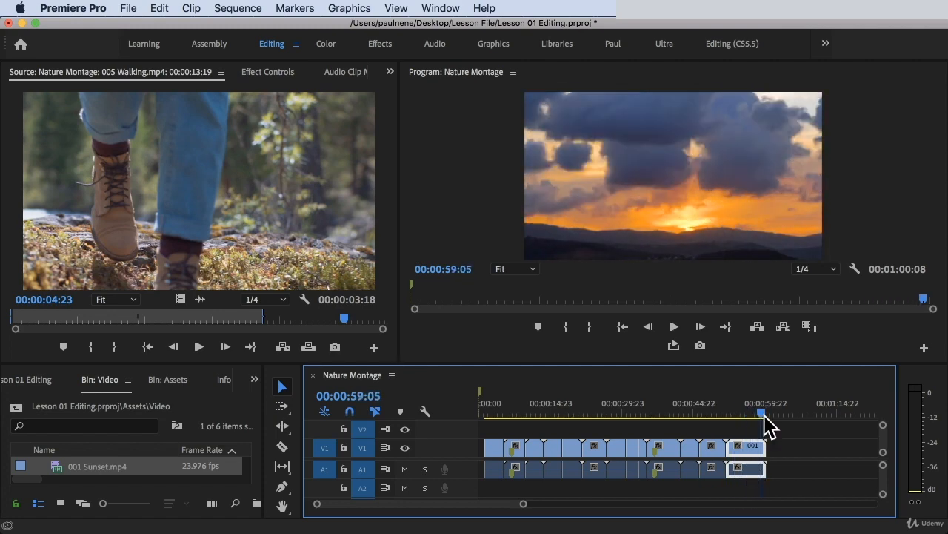
{"action": "key", "text": "super+z"}
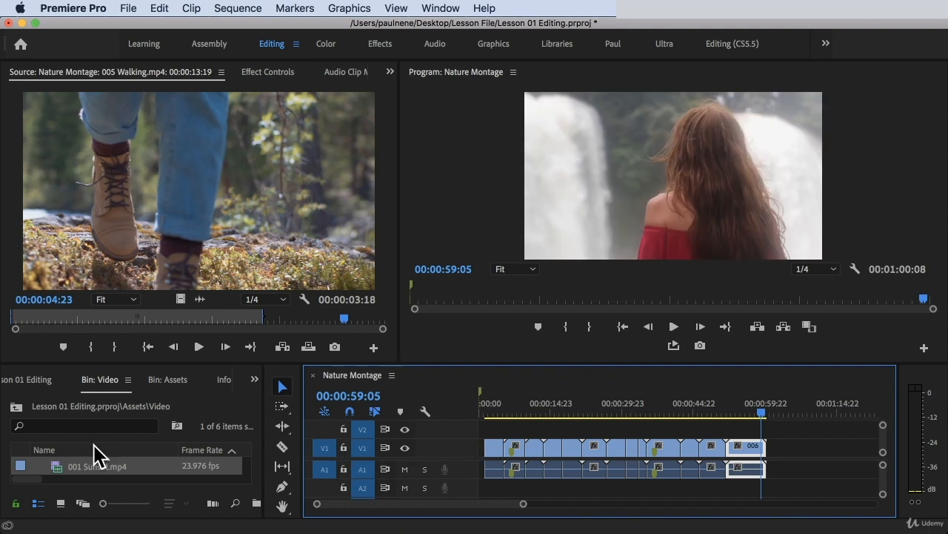
Step: Try an Overwrite edit of 001 Sunset.mp4 on the last clip, scrub through the result, and undo it
{"action": "left_click_drag", "start_coordinate": [58, 469], "coordinate": [704, 253]}
{"action": "left_click_drag", "start_coordinate": [744, 408], "coordinate": [759, 407]}
{"action": "key", "text": "cmd+z"}
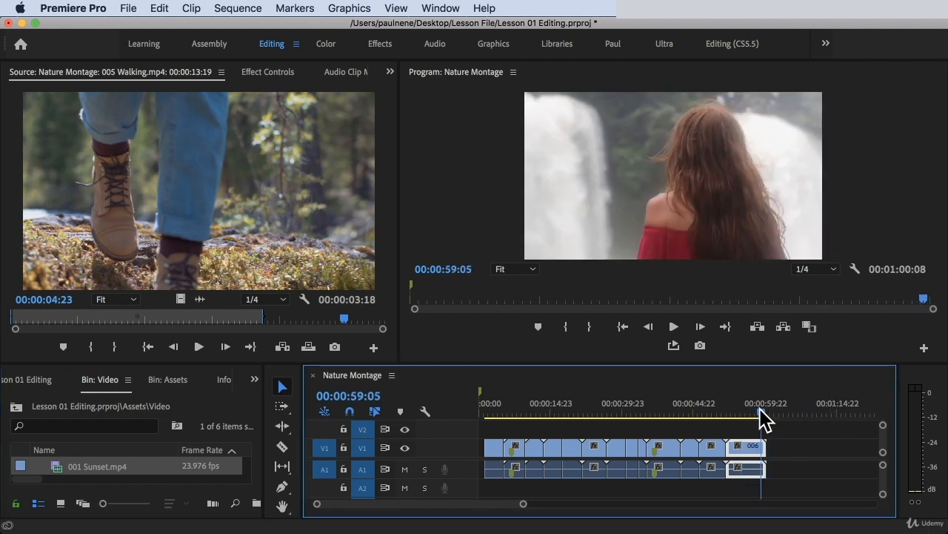
Step: Try overwriting the sequence with 001 Sunset.mp4 from the playhead at 00:00:55:16, scrub into the new clip, and undo the edit
{"action": "left_click_drag", "start_coordinate": [760, 407], "coordinate": [737, 398]}
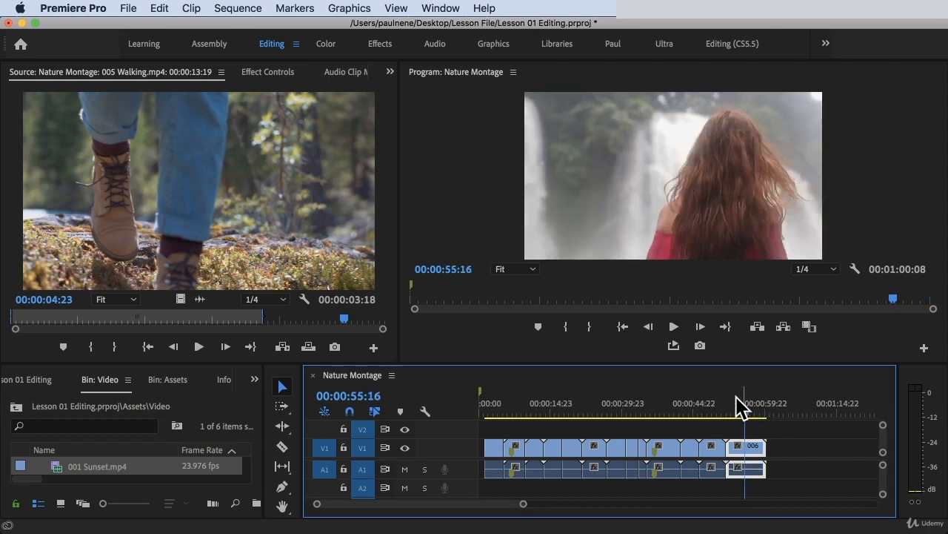
{"action": "left_click", "coordinate": [80, 458]}
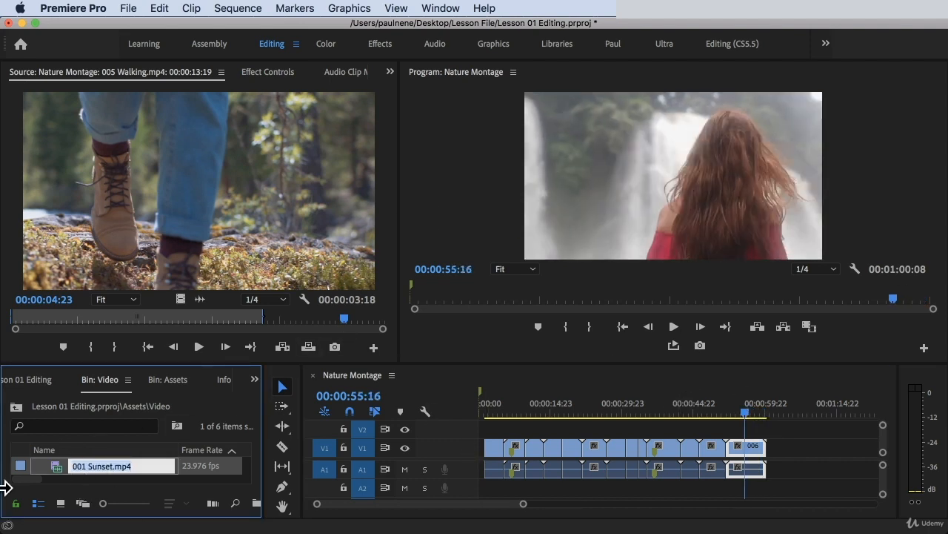
{"action": "left_click_drag", "start_coordinate": [56, 487], "coordinate": [354, 339]}
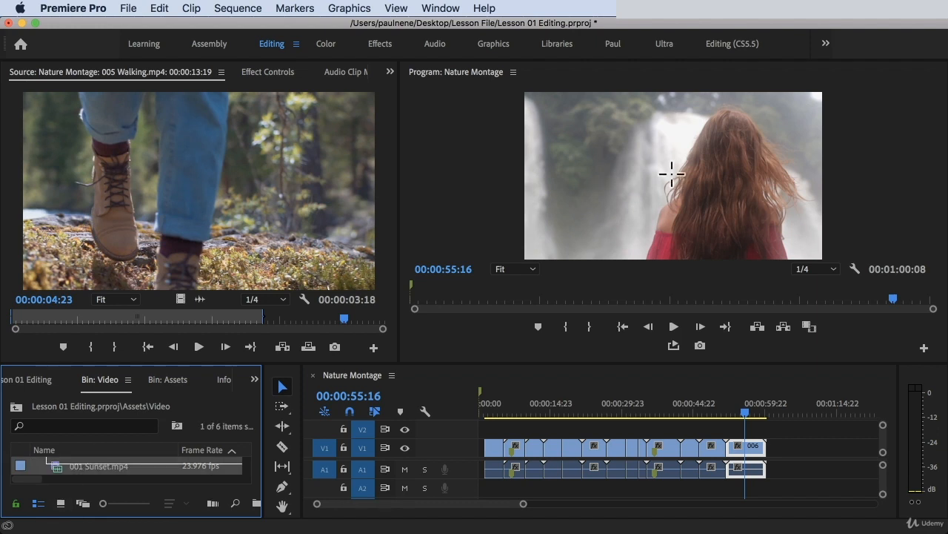
{"action": "left_click_drag", "start_coordinate": [672, 174], "coordinate": [6, 461]}
{"action": "left_click_drag", "start_coordinate": [345, 326], "coordinate": [721, 240]}
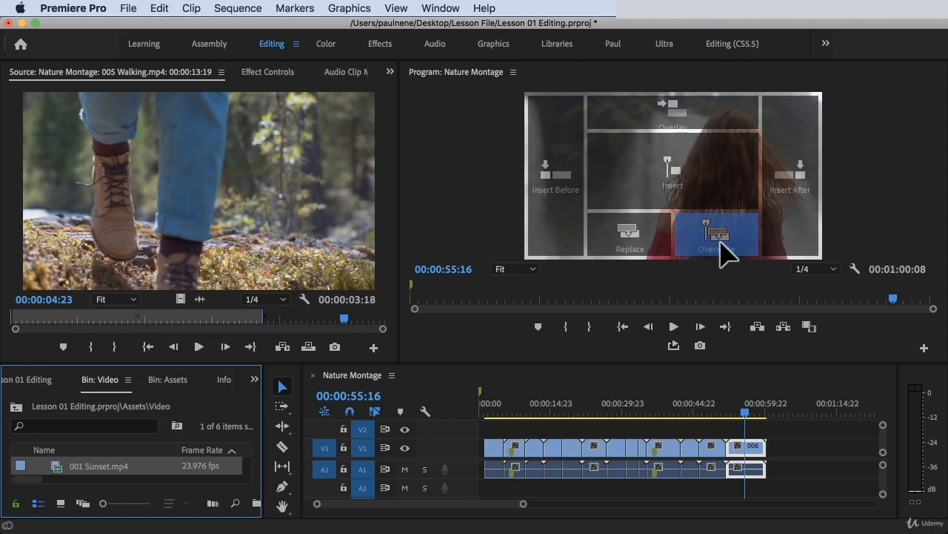
{"action": "mouse_move", "coordinate": [720, 240]}
{"action": "left_mouse_down"}
{"action": "mouse_move", "coordinate": [715, 233]}
{"action": "mouse_move", "coordinate": [726, 241]}
{"action": "mouse_move", "coordinate": [716, 234]}
{"action": "mouse_move", "coordinate": [712, 244]}
{"action": "left_mouse_up"}
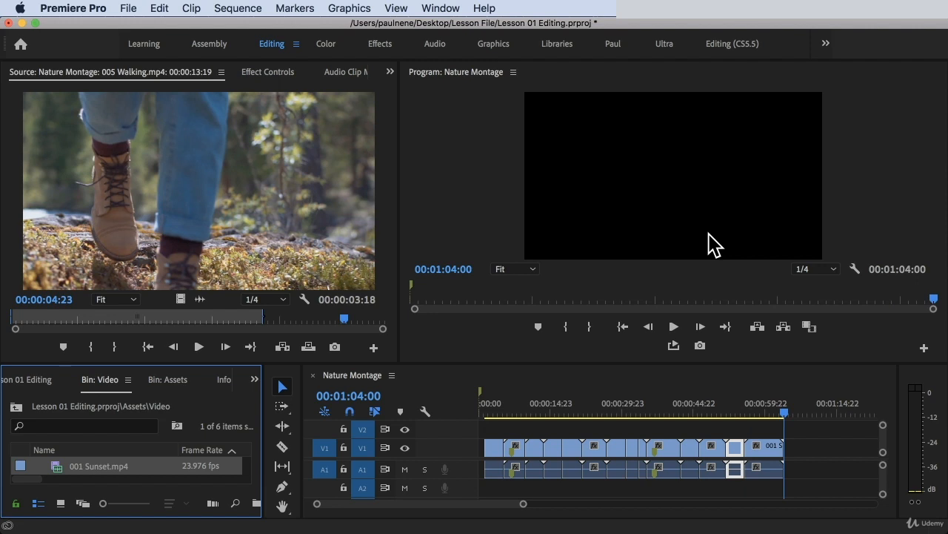
{"action": "mouse_move", "coordinate": [782, 409]}
{"action": "left_mouse_down"}
{"action": "mouse_move", "coordinate": [732, 407]}
{"action": "mouse_move", "coordinate": [775, 414]}
{"action": "left_mouse_up"}
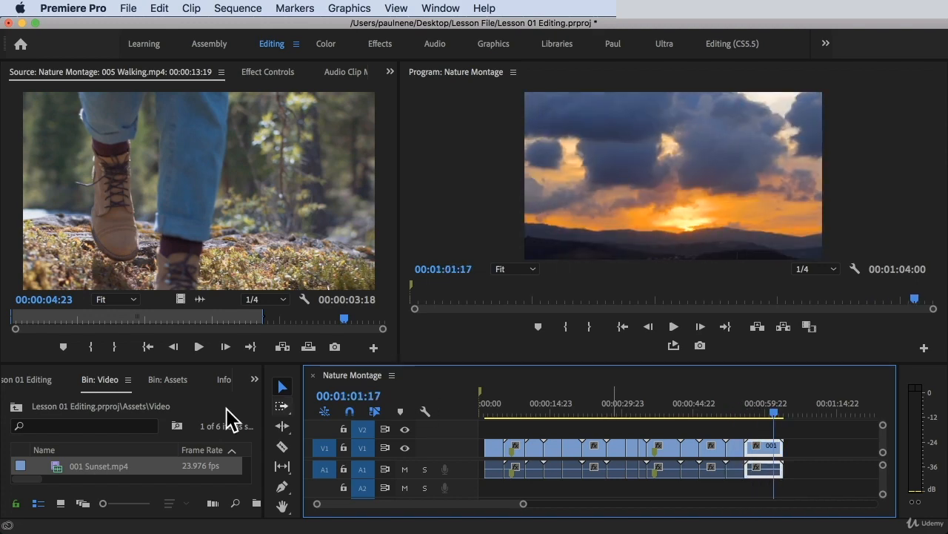
{"action": "left_click", "coordinate": [58, 478]}
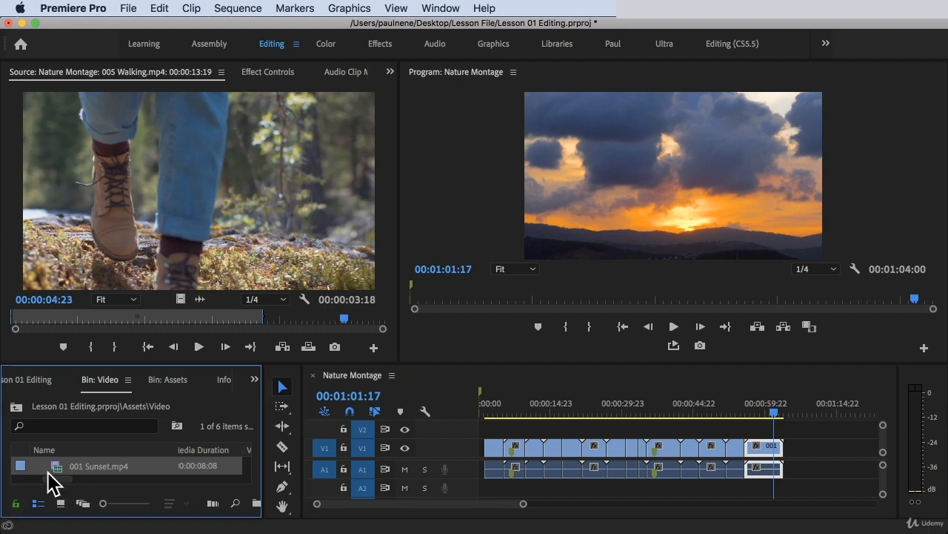
{"action": "left_click_drag", "start_coordinate": [48, 472], "coordinate": [730, 509]}
{"action": "key", "text": "super+z"}
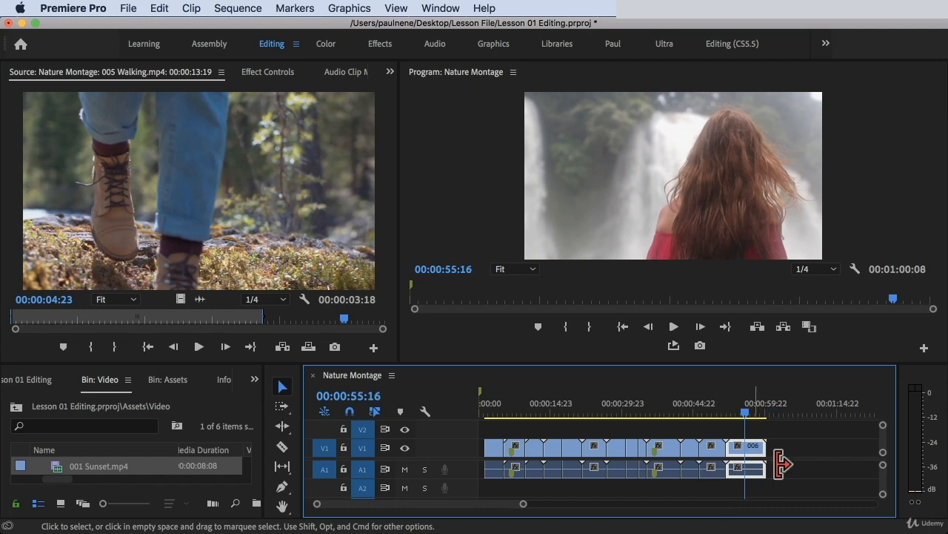
Step: Try an Insert edit of 001 Sunset.mp4 that splits the last clip at 00:00:55:16, scrub through it, and undo the insert
{"action": "left_click_drag", "start_coordinate": [110, 461], "coordinate": [676, 161]}
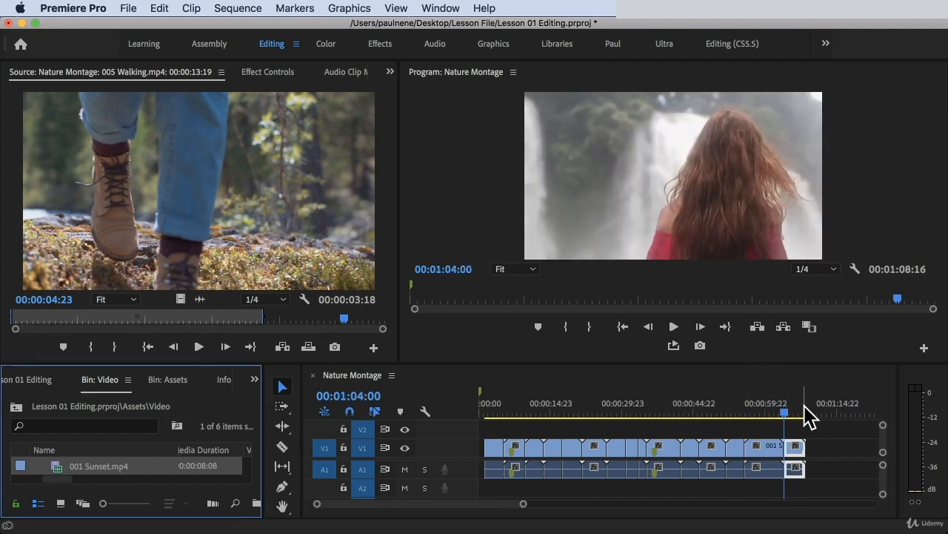
{"action": "mouse_move", "coordinate": [785, 412]}
{"action": "left_mouse_down"}
{"action": "mouse_move", "coordinate": [737, 410]}
{"action": "mouse_move", "coordinate": [766, 400]}
{"action": "mouse_move", "coordinate": [754, 405]}
{"action": "mouse_move", "coordinate": [798, 407]}
{"action": "mouse_move", "coordinate": [772, 406]}
{"action": "left_mouse_up"}
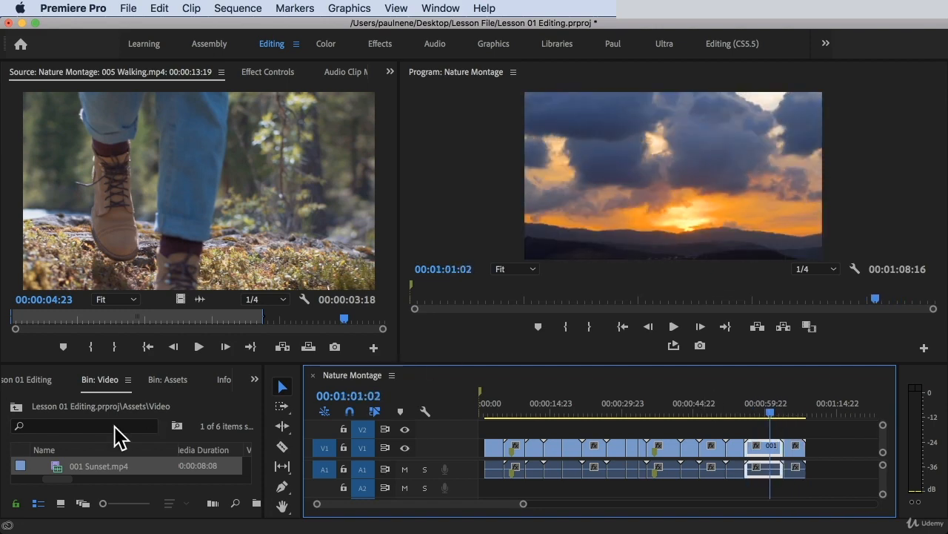
{"action": "key", "text": "shift+Delete"}
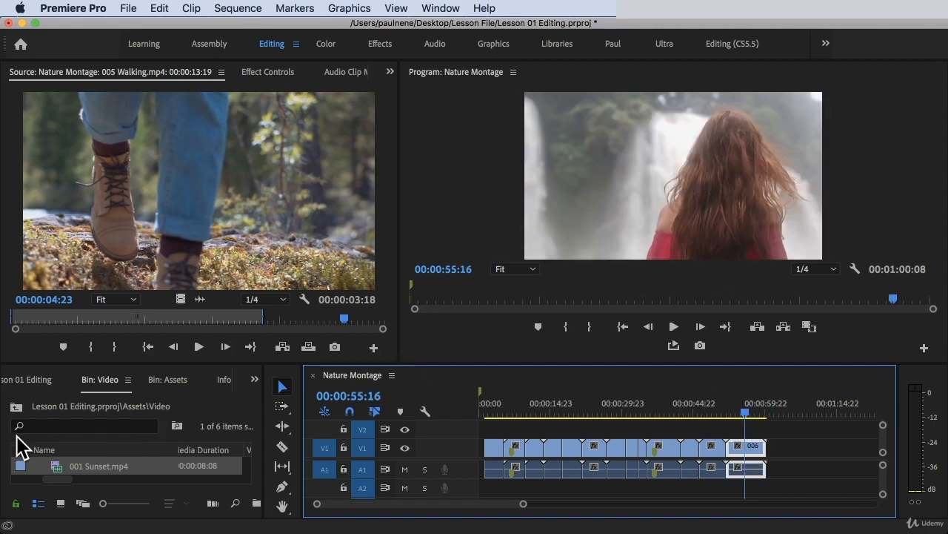
Step: Try overlaying 001 Sunset.mp4 above the last clip from 00:00:55:16, scrub across both clips, and undo the overlay
{"action": "left_click", "coordinate": [62, 470]}
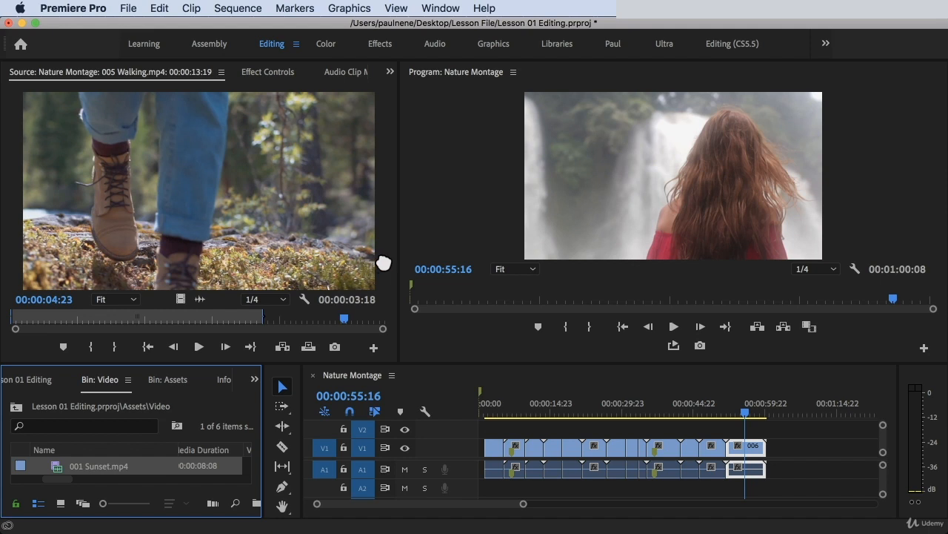
{"action": "left_click_drag", "start_coordinate": [383, 257], "coordinate": [690, 118]}
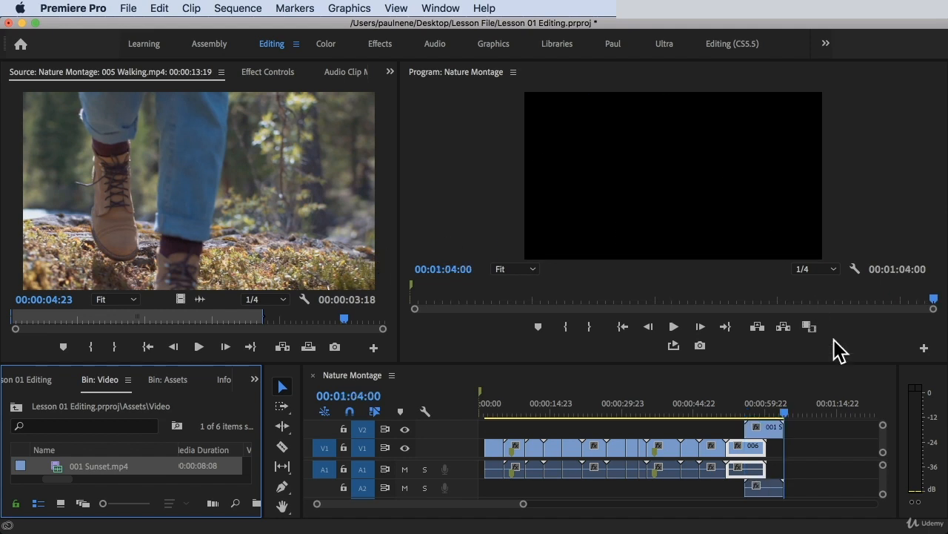
{"action": "left_click", "coordinate": [730, 410]}
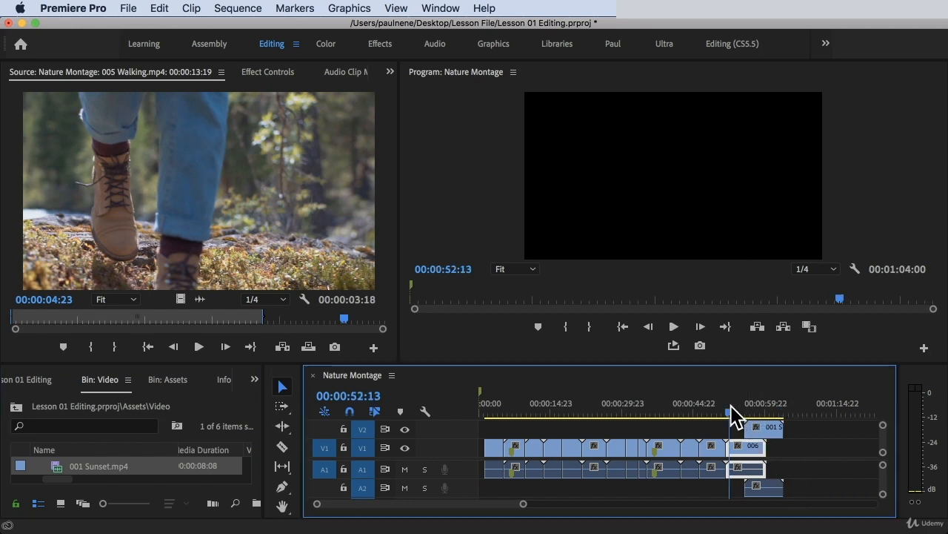
{"action": "left_click_drag", "start_coordinate": [730, 409], "coordinate": [736, 409]}
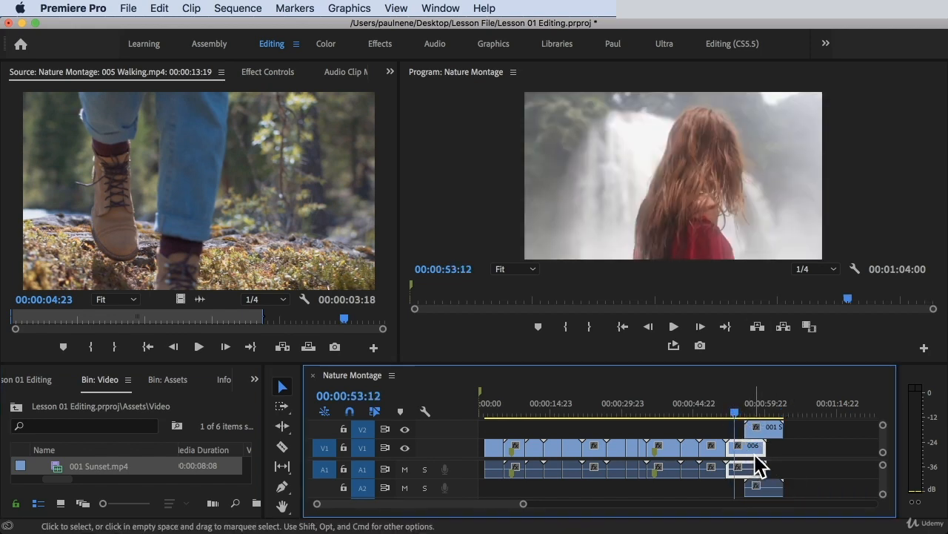
{"action": "left_click_drag", "start_coordinate": [732, 407], "coordinate": [757, 412]}
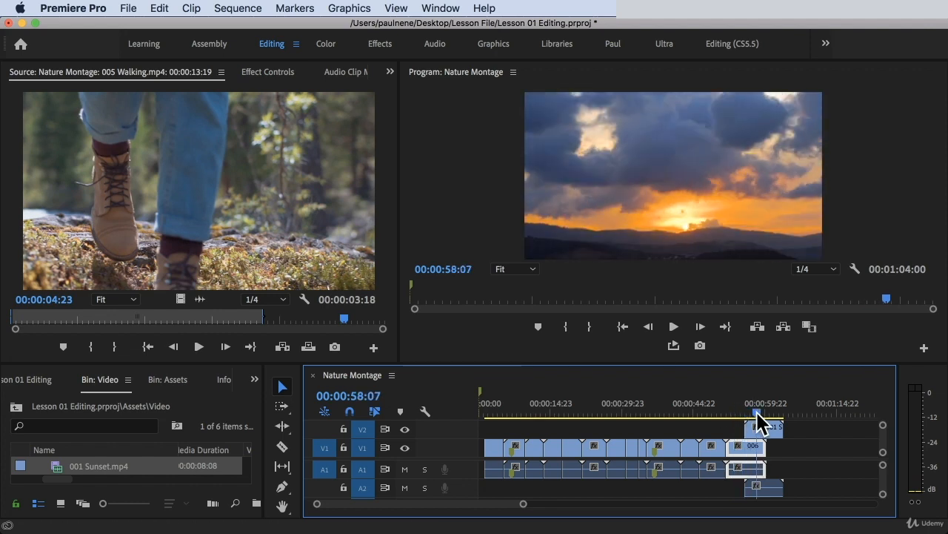
{"action": "left_click", "coordinate": [759, 426]}
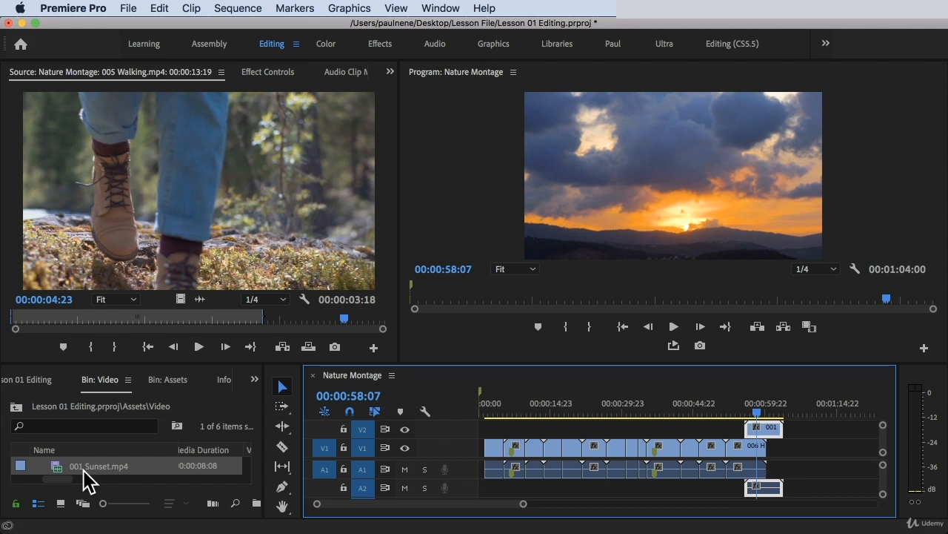
{"action": "key", "text": "super+z"}
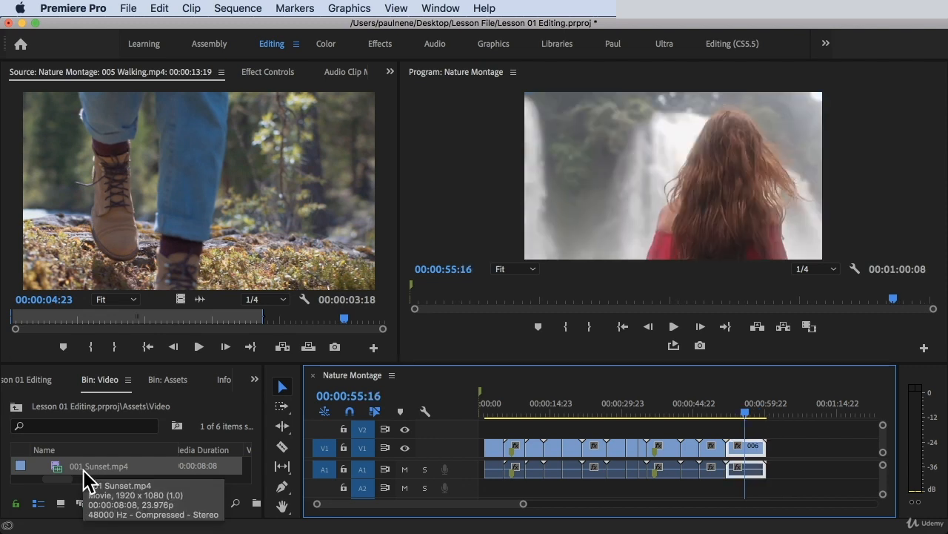
{"action": "left_click_drag", "start_coordinate": [54, 470], "coordinate": [702, 262]}
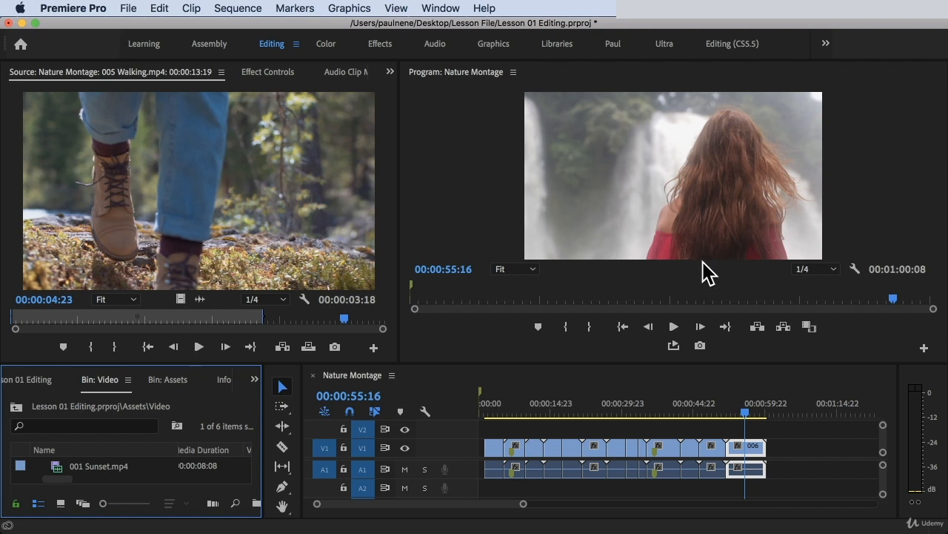
Step: Add a sequence marker at 00:00:08:15 over the second clip and move it to 00:00:09:20
{"action": "left_click", "coordinate": [523, 299]}
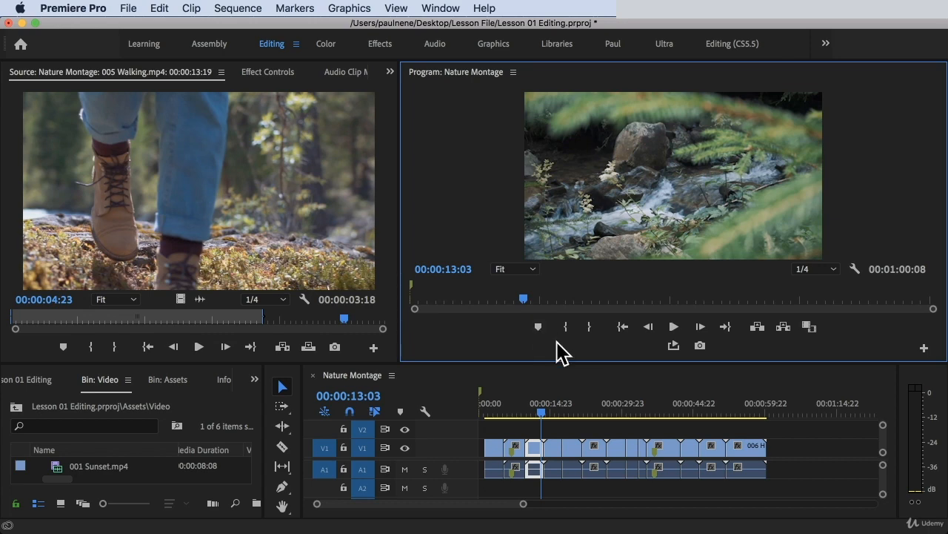
{"action": "left_click_drag", "start_coordinate": [523, 304], "coordinate": [467, 290]}
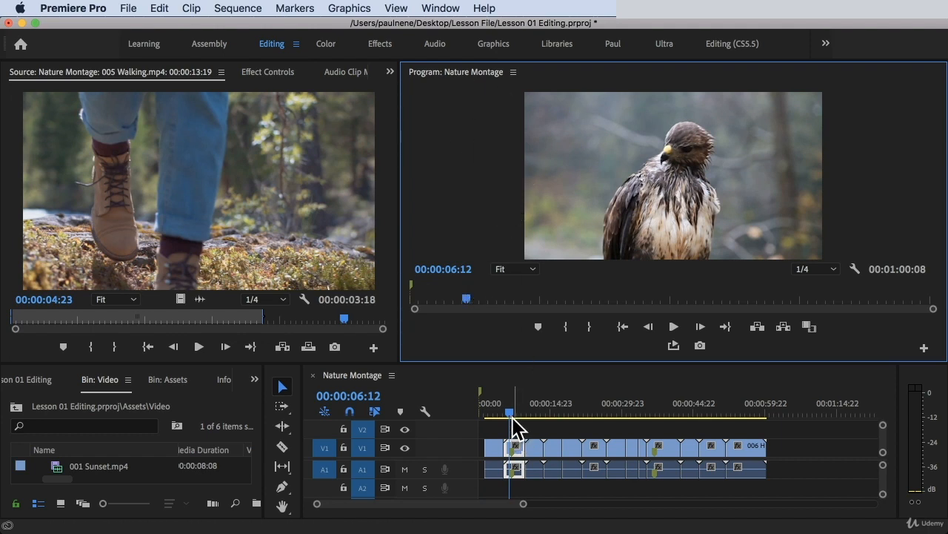
{"action": "left_click", "coordinate": [474, 300]}
{"action": "left_click_drag", "start_coordinate": [477, 295], "coordinate": [486, 295]}
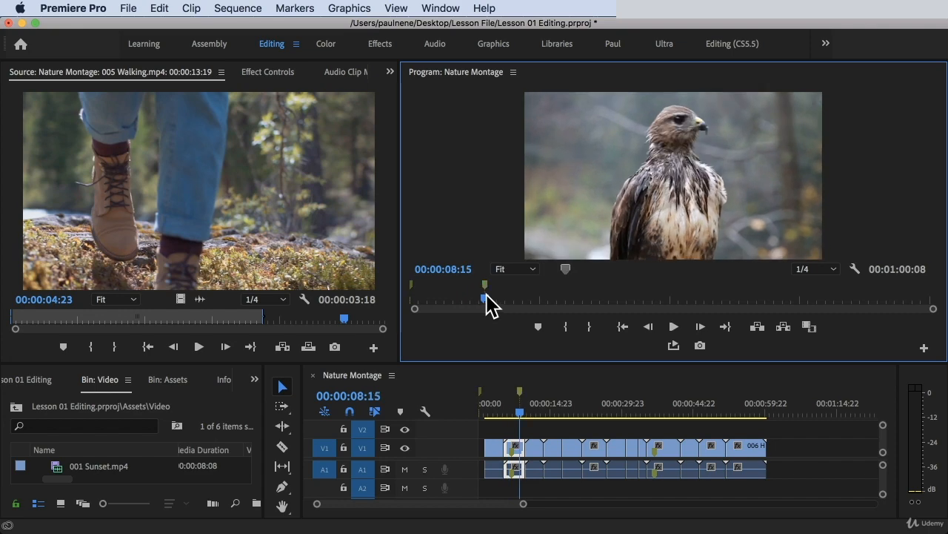
{"action": "left_click", "coordinate": [512, 385]}
{"action": "left_click_drag", "start_coordinate": [511, 385], "coordinate": [525, 391]}
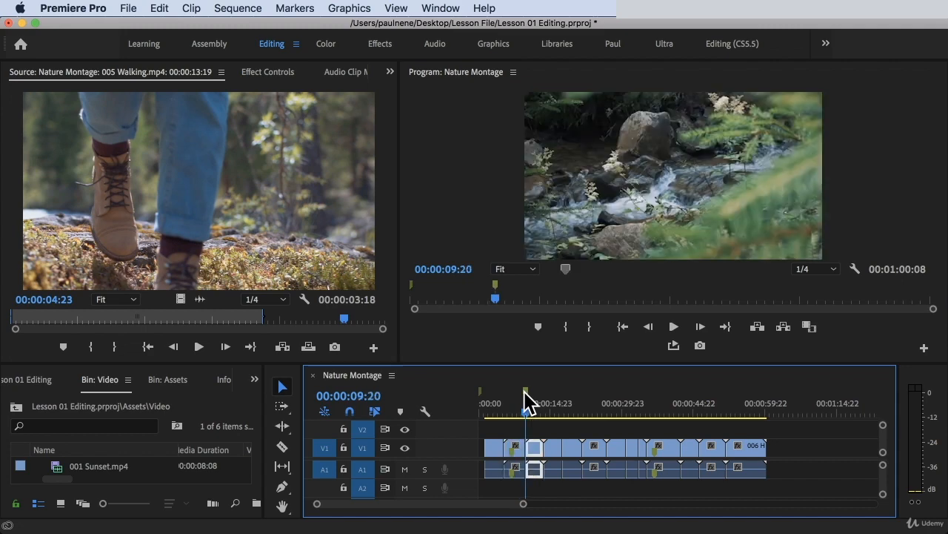
Step: Try to add a marker to 005 Walking.mp4 at 00:00:04:13 in the Source monitor
{"action": "left_click", "coordinate": [81, 146]}
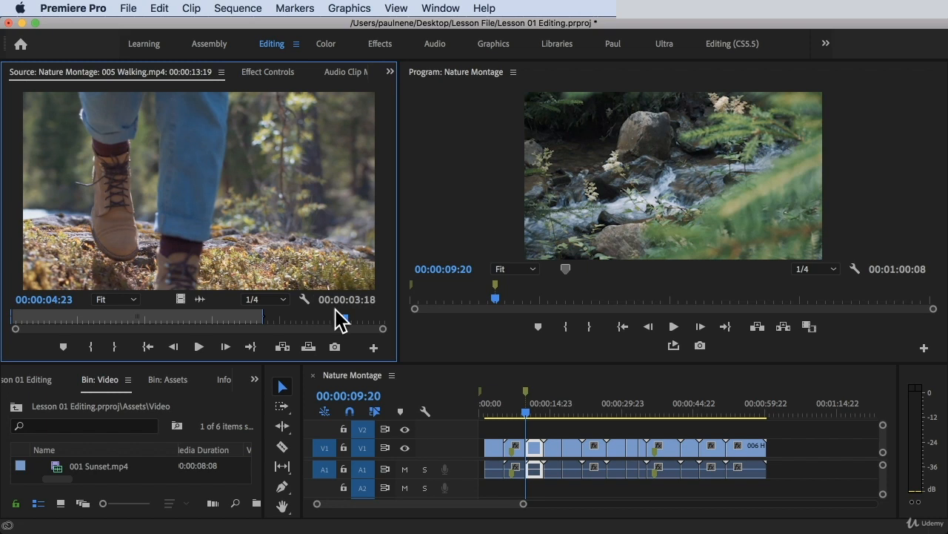
{"action": "left_click_drag", "start_coordinate": [343, 316], "coordinate": [318, 316]}
{"action": "key", "text": "m"}
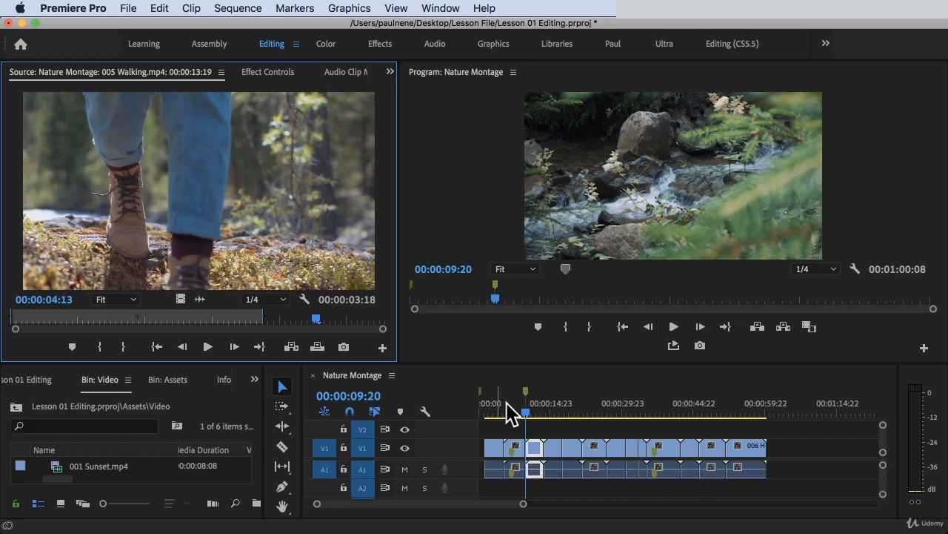
Step: Load the sequence's first 002 Hawk.mp4 clip into the Source monitor and add a clip marker at 00:00:02:03
{"action": "mouse_move", "coordinate": [527, 412]}
{"action": "left_mouse_down"}
{"action": "mouse_move", "coordinate": [498, 407]}
{"action": "mouse_move", "coordinate": [512, 406]}
{"action": "left_mouse_up"}
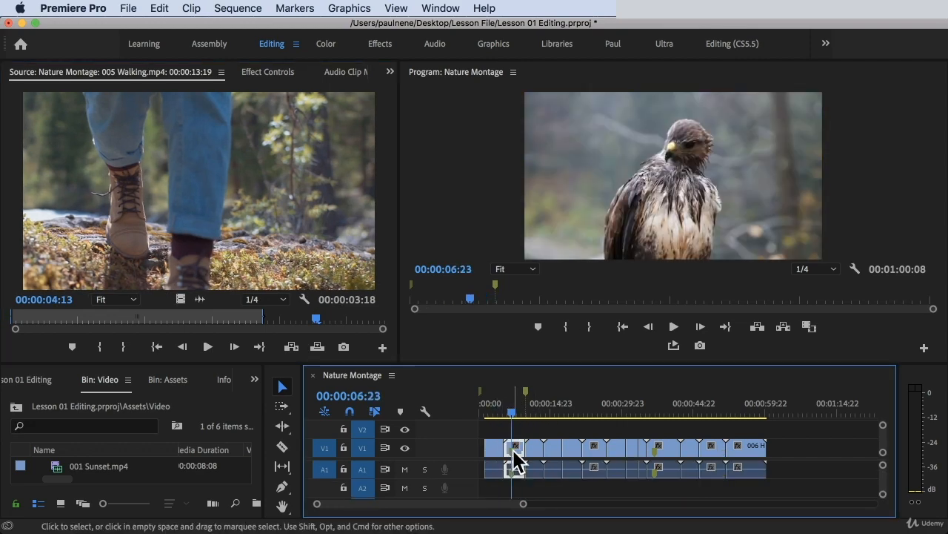
{"action": "double_click", "coordinate": [517, 444]}
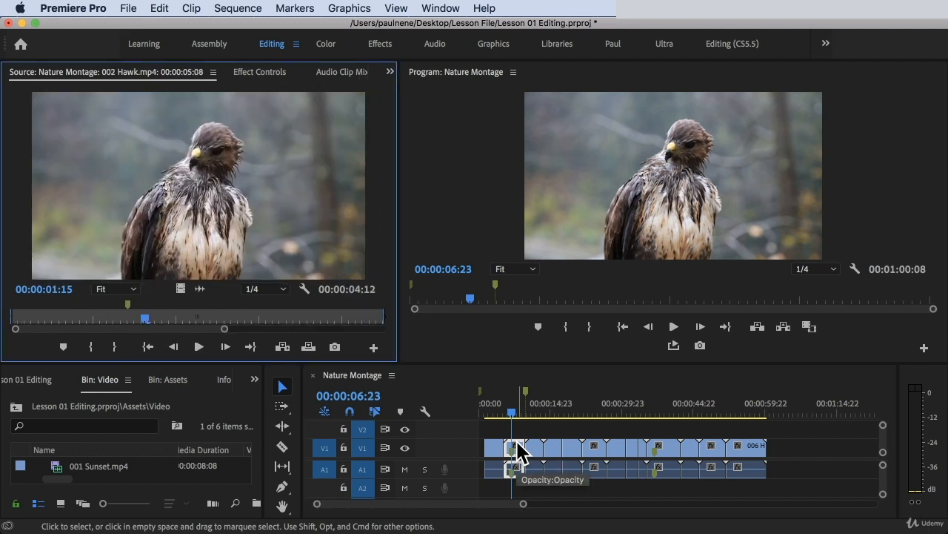
{"action": "left_click_drag", "start_coordinate": [148, 319], "coordinate": [190, 318]}
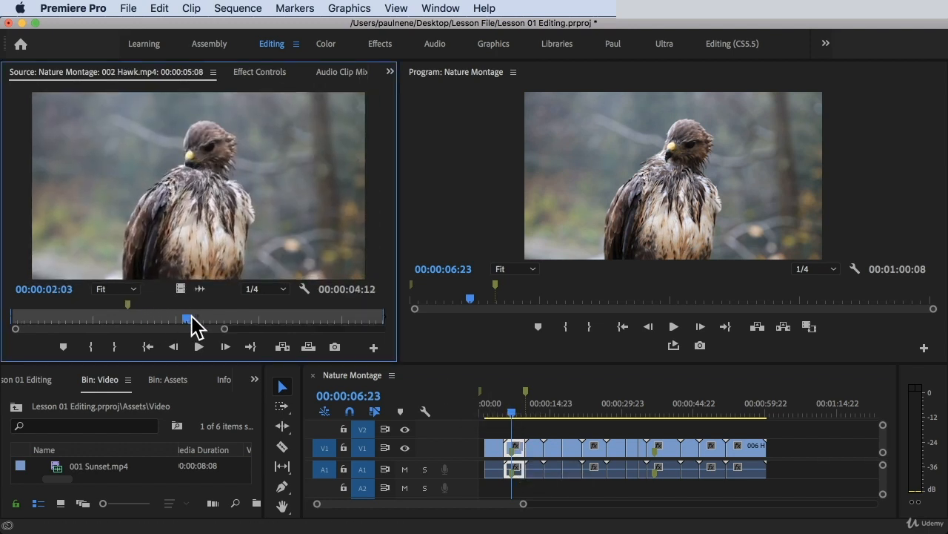
{"action": "key", "text": "m"}
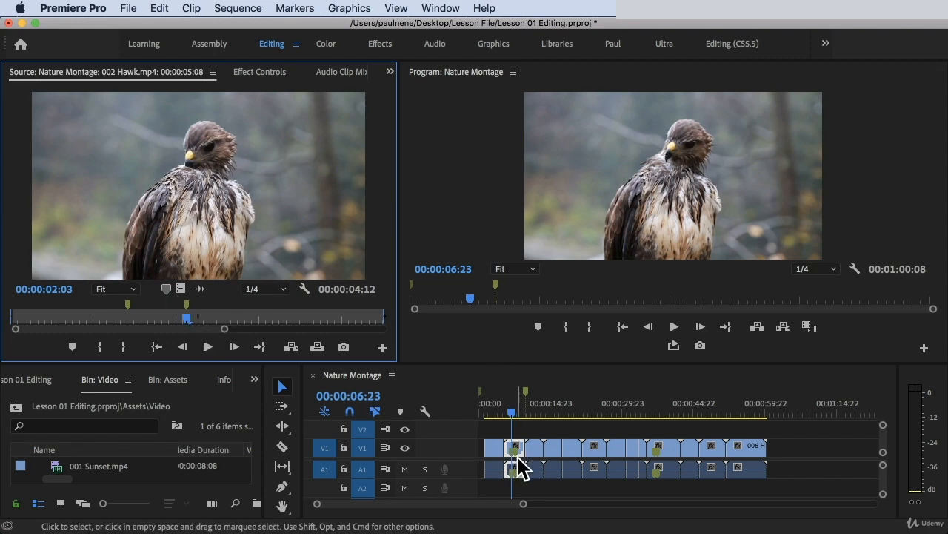
Step: Add a sequence marker at 00:00:18:02 from the Program monitor
{"action": "left_click", "coordinate": [614, 181]}
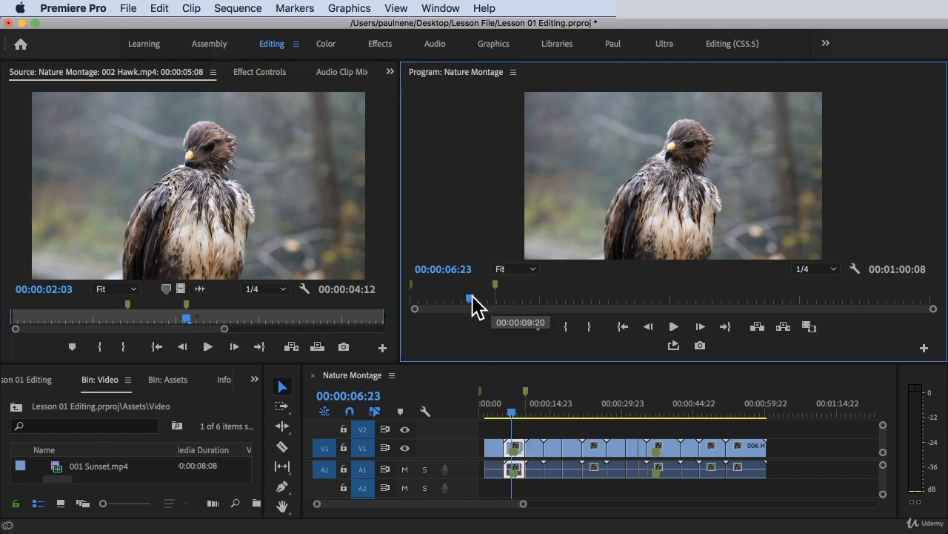
{"action": "left_click_drag", "start_coordinate": [471, 296], "coordinate": [567, 300]}
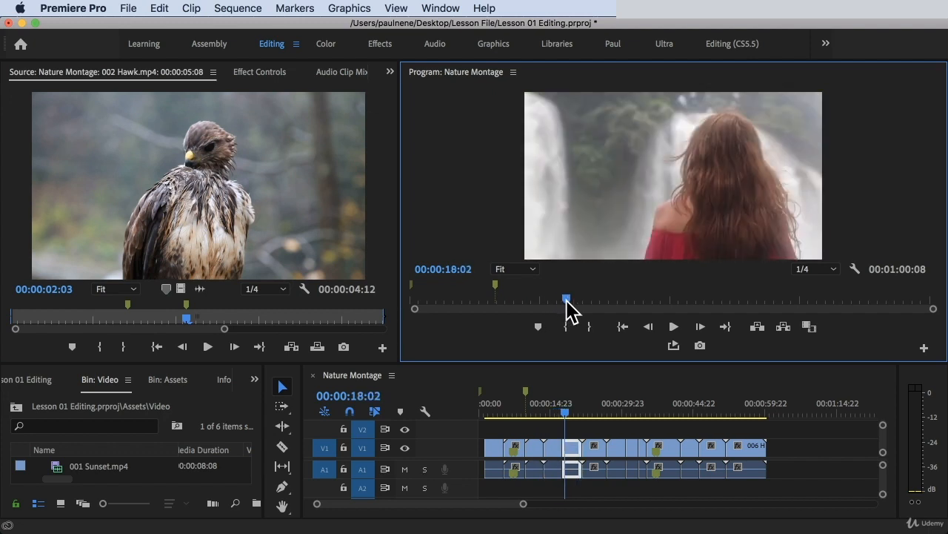
{"action": "left_click", "coordinate": [539, 327]}
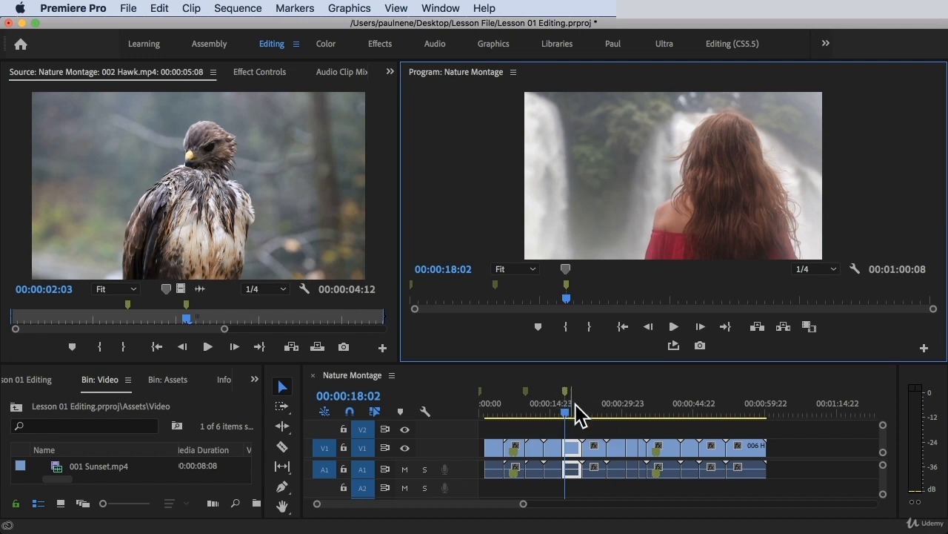
Step: Try shifting the 002 Hawk.mp4 clip and all following clips later with Track Select Forward, and undo the move
{"action": "left_click", "coordinate": [516, 454]}
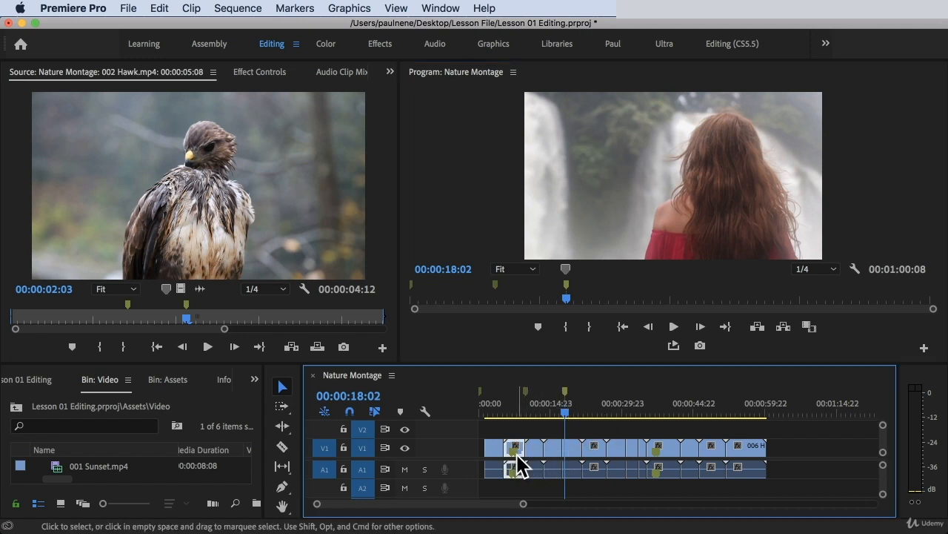
{"action": "key", "text": "a"}
{"action": "mouse_move", "coordinate": [517, 455]}
{"action": "left_mouse_down"}
{"action": "mouse_move", "coordinate": [539, 455]}
{"action": "mouse_move", "coordinate": [521, 456]}
{"action": "left_mouse_up"}
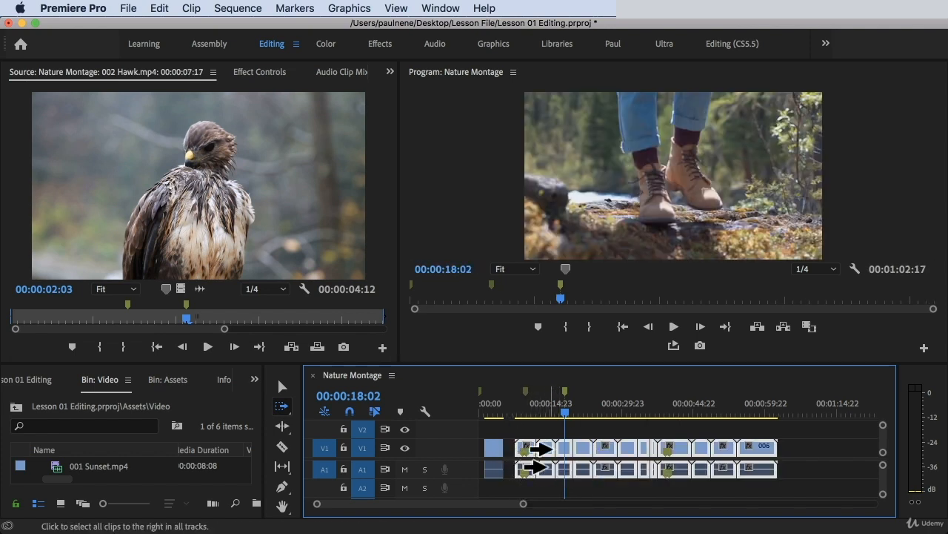
{"action": "key", "text": "super+z"}
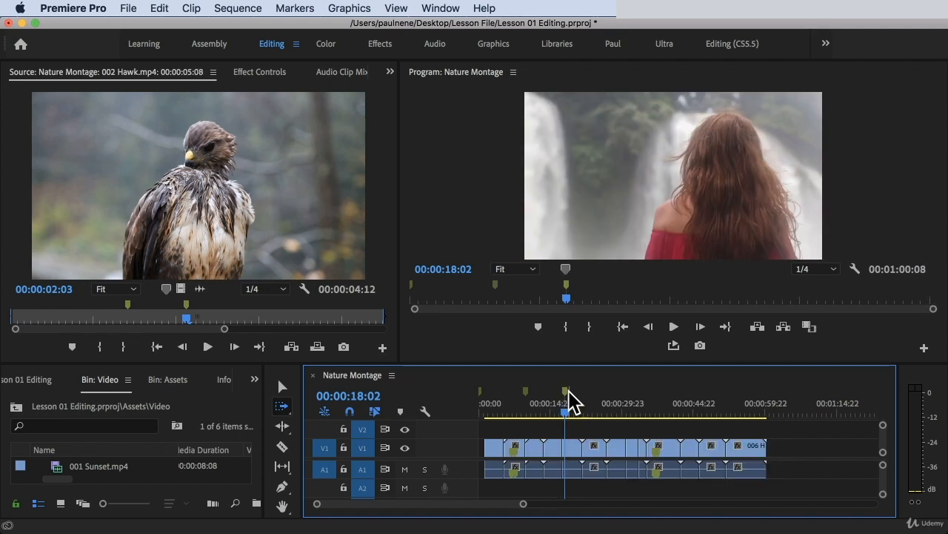
Step: Try moving the sequence marker at 00:00:18:02 to 00:00:13:19, and undo that move along with the recently added markers
{"action": "mouse_move", "coordinate": [570, 395]}
{"action": "left_mouse_down"}
{"action": "mouse_move", "coordinate": [609, 393]}
{"action": "mouse_move", "coordinate": [552, 394]}
{"action": "left_mouse_up"}
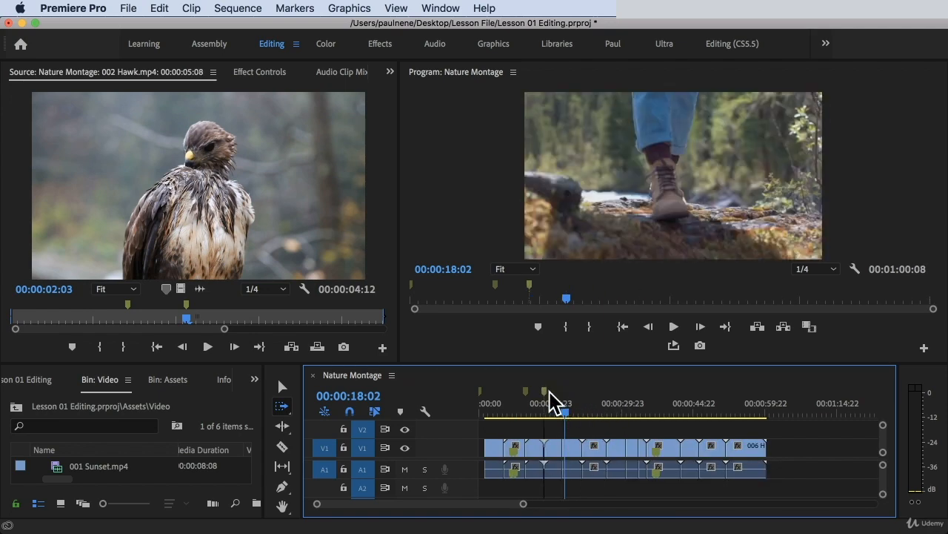
{"action": "key", "text": "super+z"}
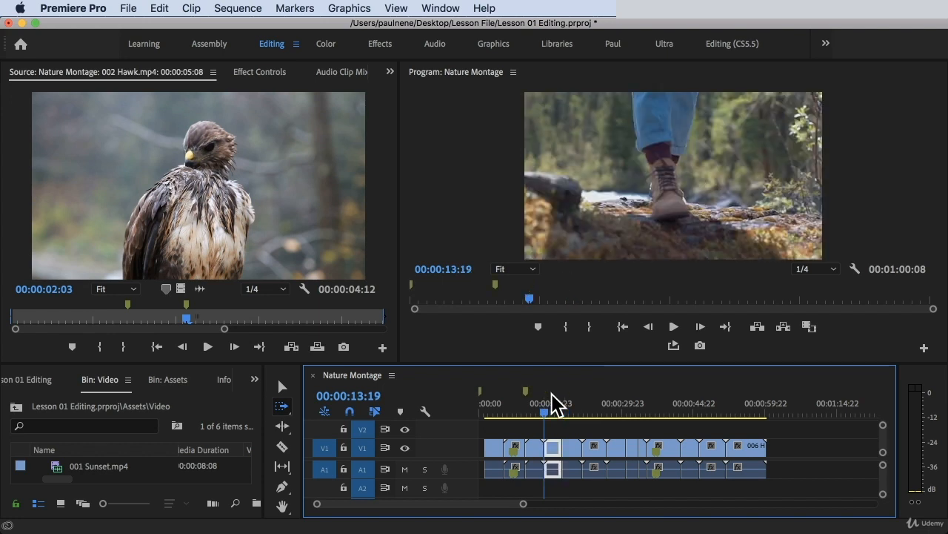
{"action": "key", "text": "super+z"}
{"action": "key", "text": "super+z"}
{"action": "key", "text": "v"}
Step: Mark an in point at 00:00:13:19 and an out point at 00:00:35:12 in the Program monitor, and clear both points
{"action": "left_click", "coordinate": [567, 326]}
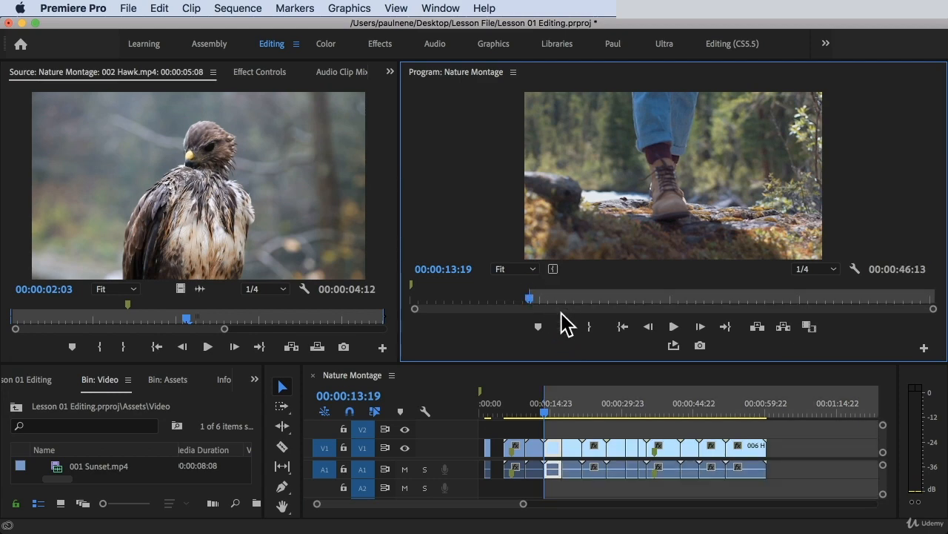
{"action": "left_click_drag", "start_coordinate": [529, 298], "coordinate": [717, 304]}
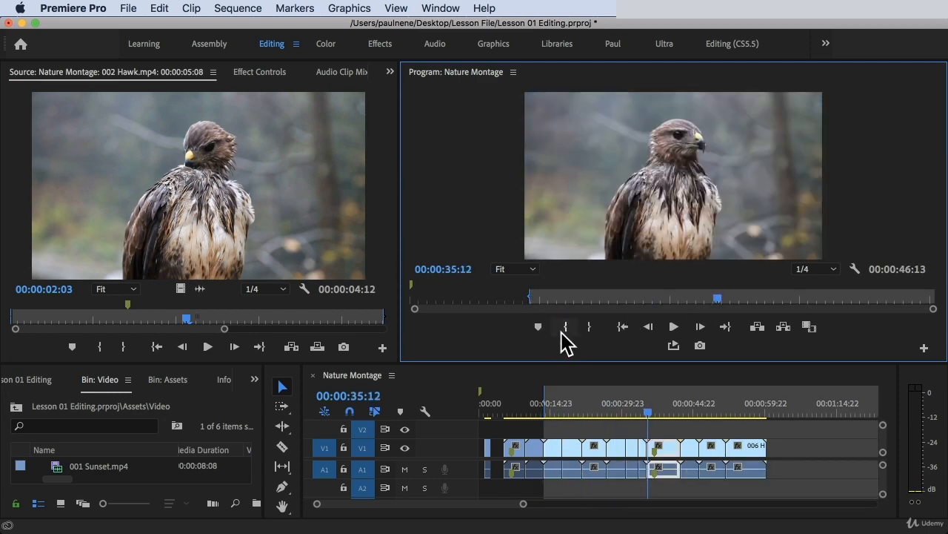
{"action": "left_click", "coordinate": [591, 327]}
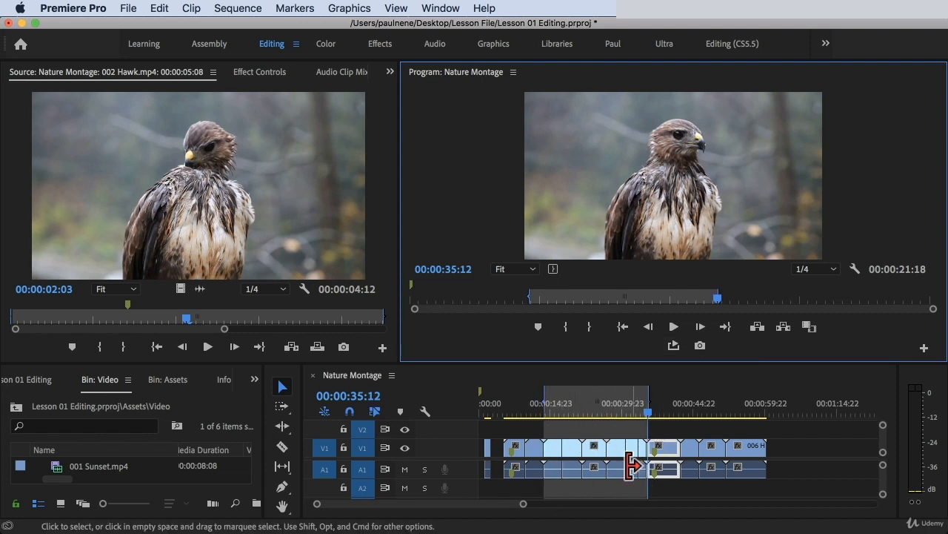
{"action": "key", "text": "alt+x"}
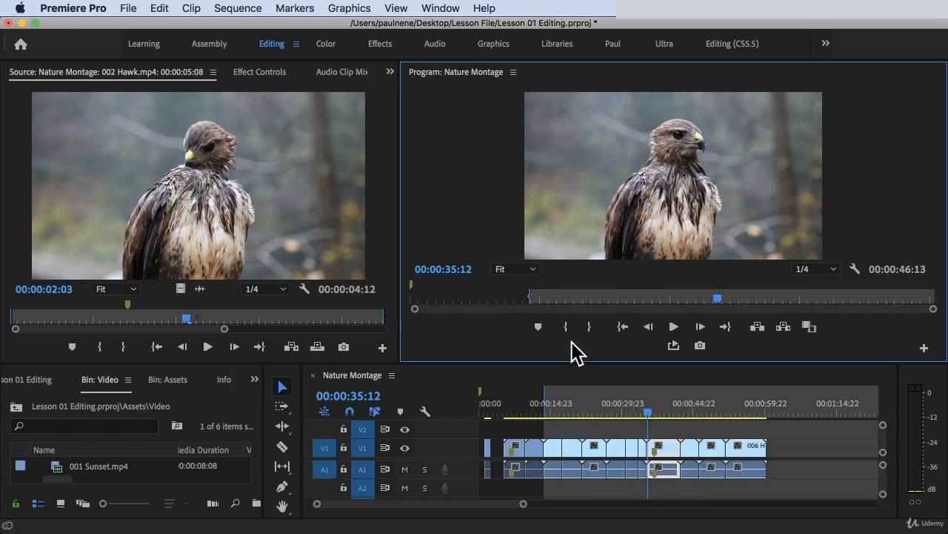
{"action": "key", "text": "alt+i"}
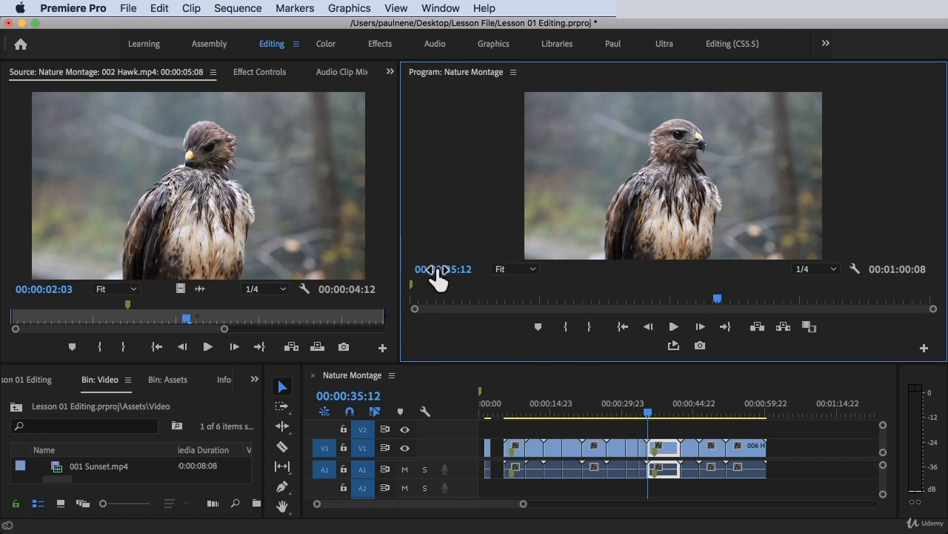
Step: Scrub the sequence playhead to 00:00:36:15 and set the Program monitor's zoom level to 10%
{"action": "mouse_move", "coordinate": [430, 271]}
{"action": "left_mouse_down"}
{"action": "mouse_move", "coordinate": [467, 271]}
{"action": "mouse_move", "coordinate": [333, 272]}
{"action": "mouse_move", "coordinate": [545, 271]}
{"action": "mouse_move", "coordinate": [400, 271]}
{"action": "mouse_move", "coordinate": [432, 275]}
{"action": "left_mouse_up"}
{"action": "left_click", "coordinate": [531, 269]}
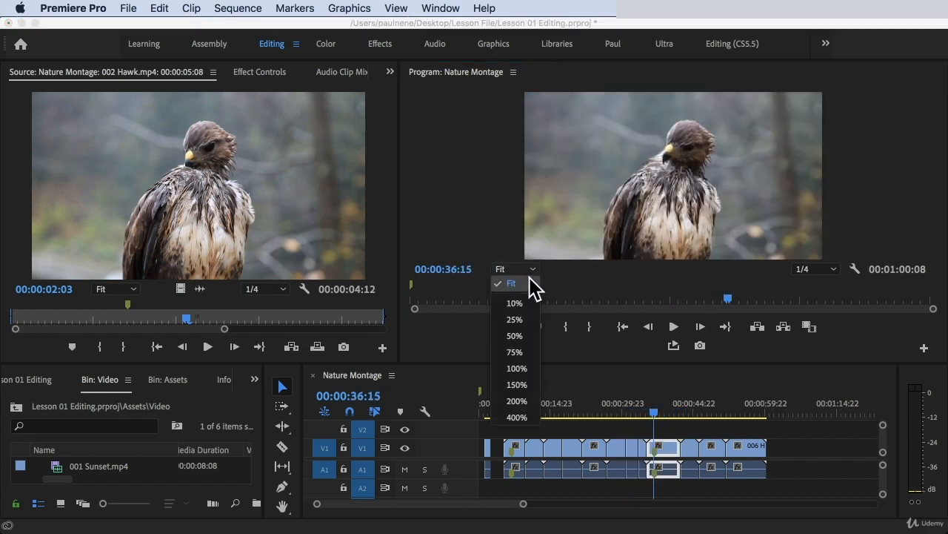
{"action": "key", "text": "Escape"}
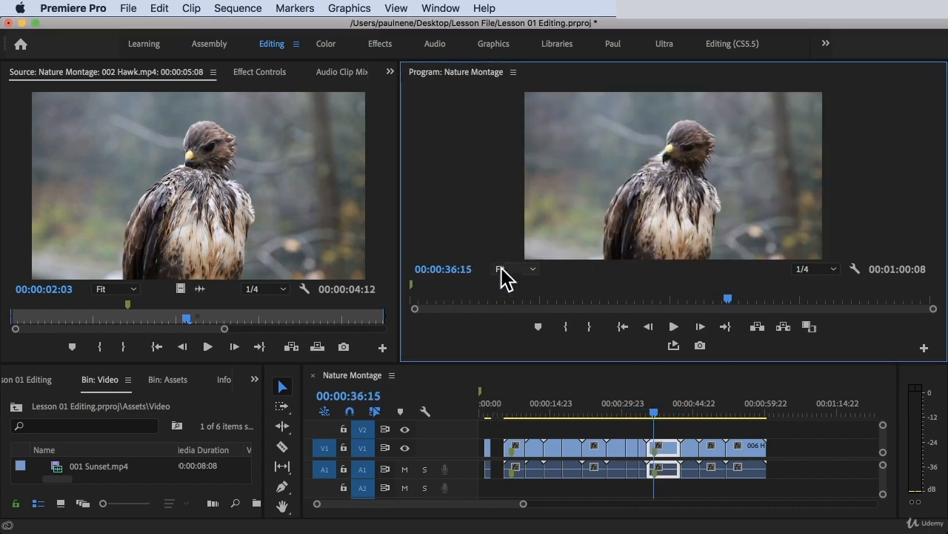
{"action": "left_click", "coordinate": [511, 271]}
{"action": "left_click", "coordinate": [525, 301]}
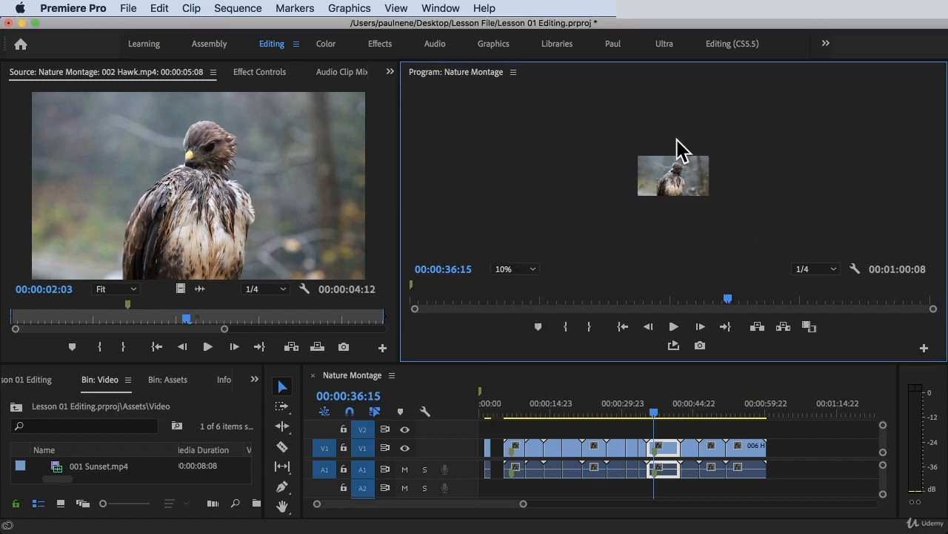
Step: Raise the Program monitor's zoom level through 25%, 50% and 75% to 100%
{"action": "left_click", "coordinate": [519, 270]}
{"action": "left_click", "coordinate": [518, 320]}
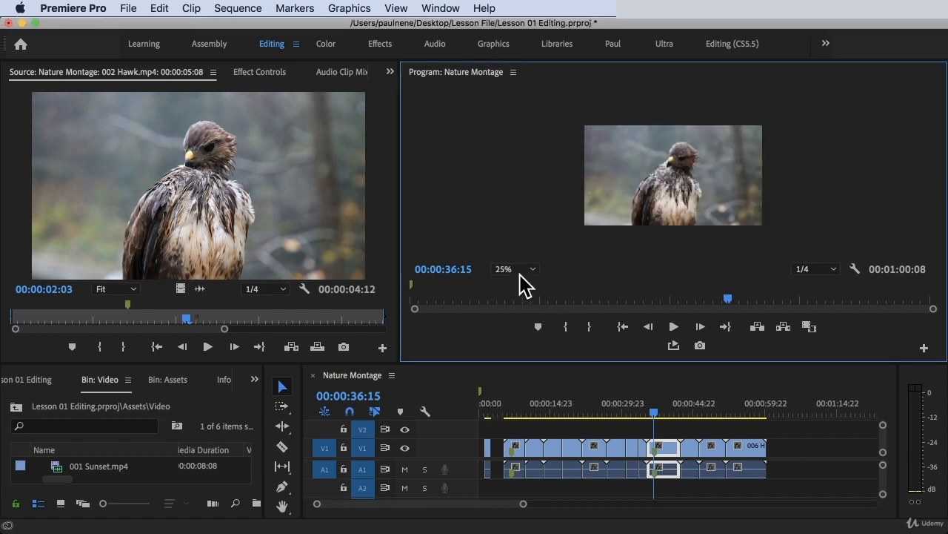
{"action": "left_click", "coordinate": [517, 270]}
{"action": "left_click", "coordinate": [515, 335]}
{"action": "left_click", "coordinate": [519, 271]}
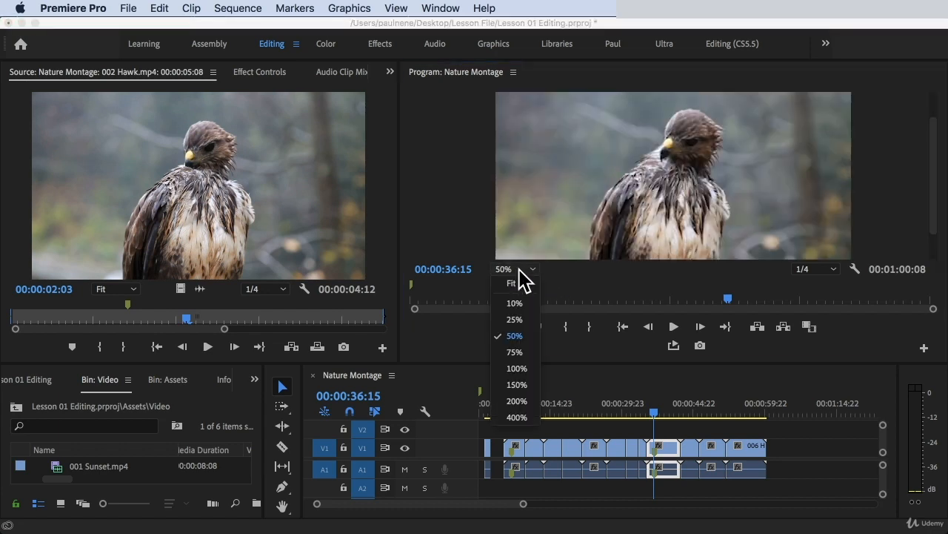
{"action": "left_click", "coordinate": [518, 352]}
{"action": "left_click", "coordinate": [525, 271]}
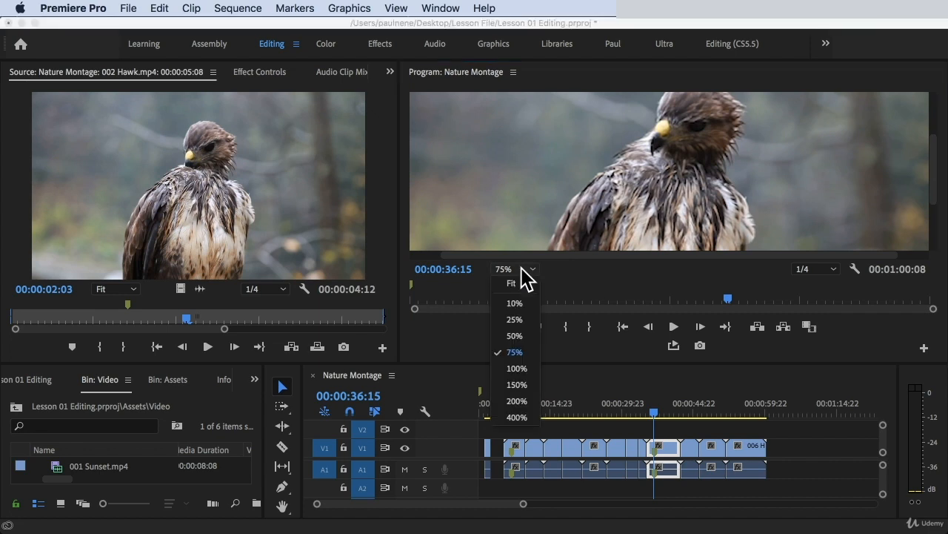
{"action": "left_click", "coordinate": [518, 368]}
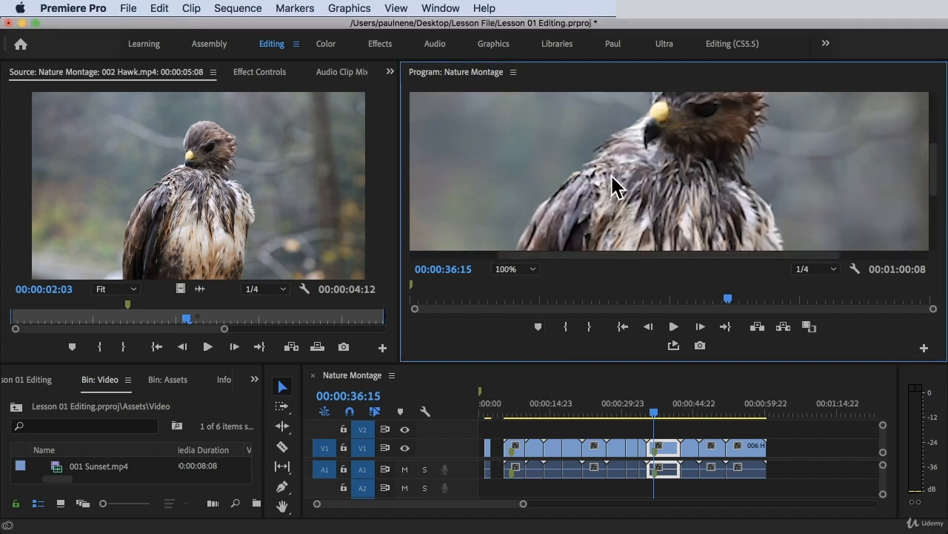
Step: Pan around the enlarged hawk image with the Hand tool, and return the Program monitor's zoom level to Fit
{"action": "key", "text": "h"}
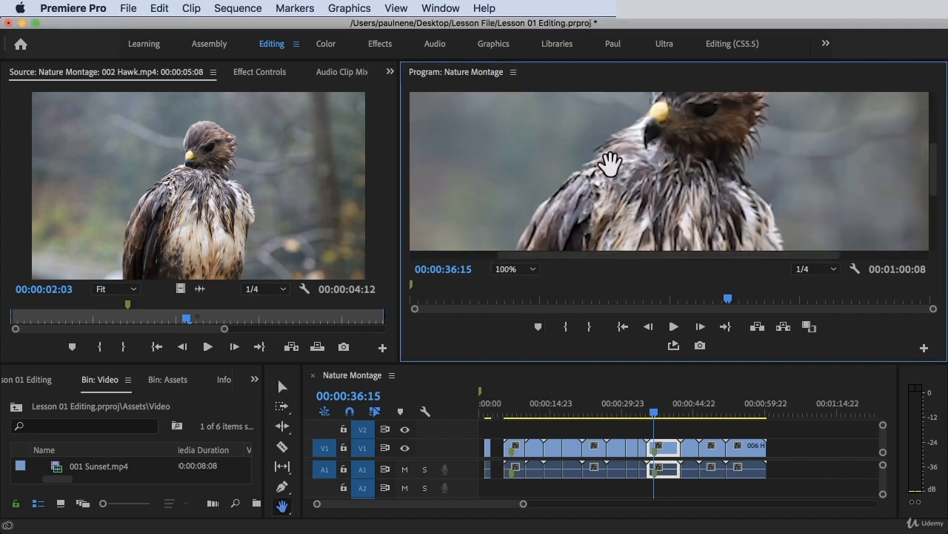
{"action": "left_click_drag", "start_coordinate": [609, 135], "coordinate": [621, 236]}
{"action": "left_click_drag", "start_coordinate": [722, 166], "coordinate": [712, 200]}
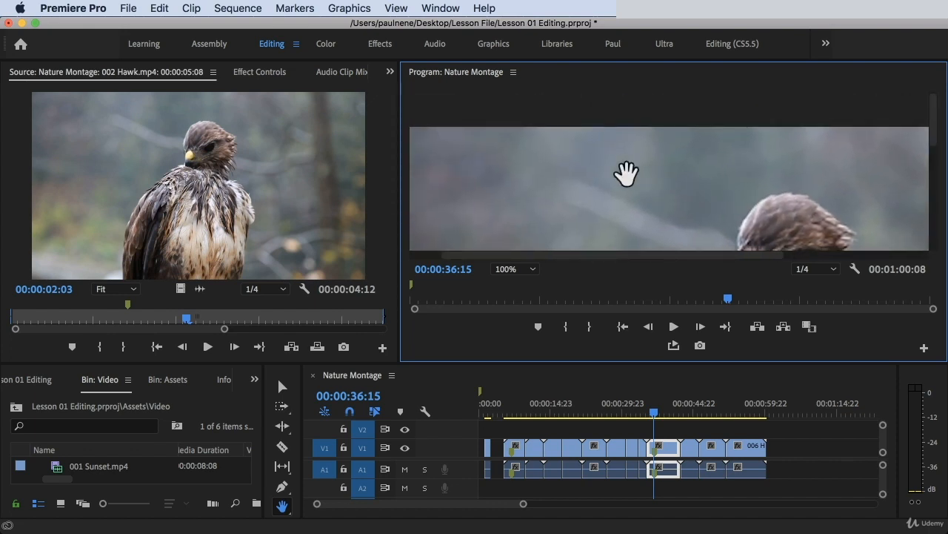
{"action": "left_click_drag", "start_coordinate": [627, 173], "coordinate": [584, 156]}
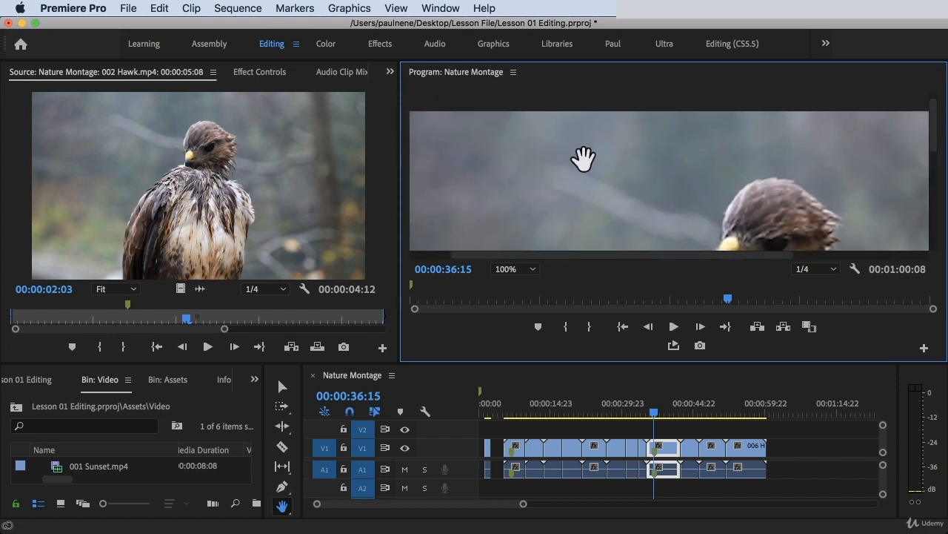
{"action": "left_click_drag", "start_coordinate": [704, 153], "coordinate": [595, 148]}
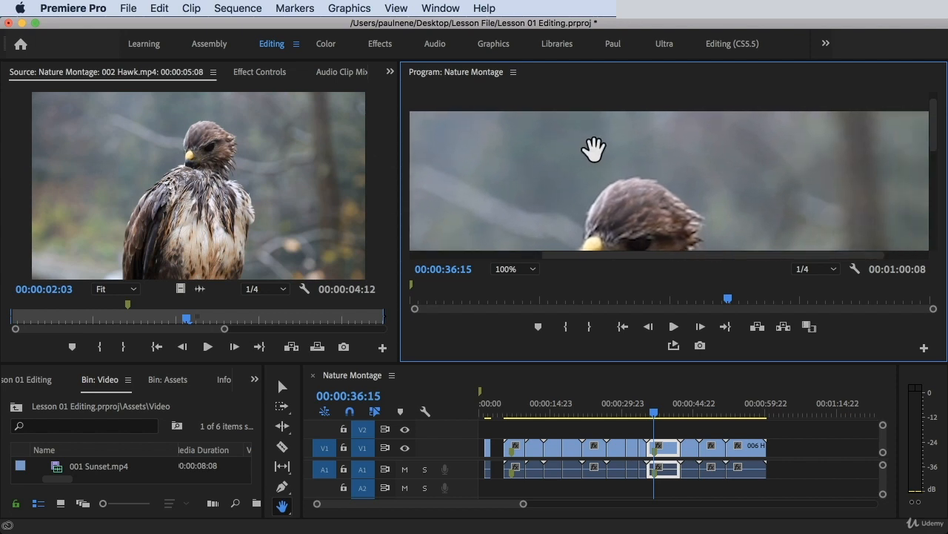
{"action": "left_click", "coordinate": [533, 270]}
{"action": "left_click", "coordinate": [526, 284]}
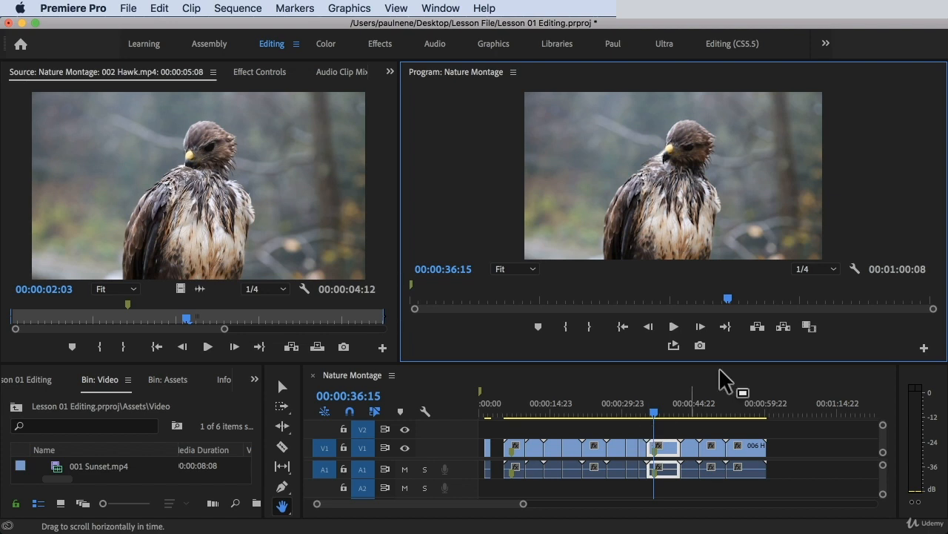
Step: Set the Program monitor's playback resolution to Full and play the sequence from 00:00:21:22
{"action": "left_click", "coordinate": [835, 269]}
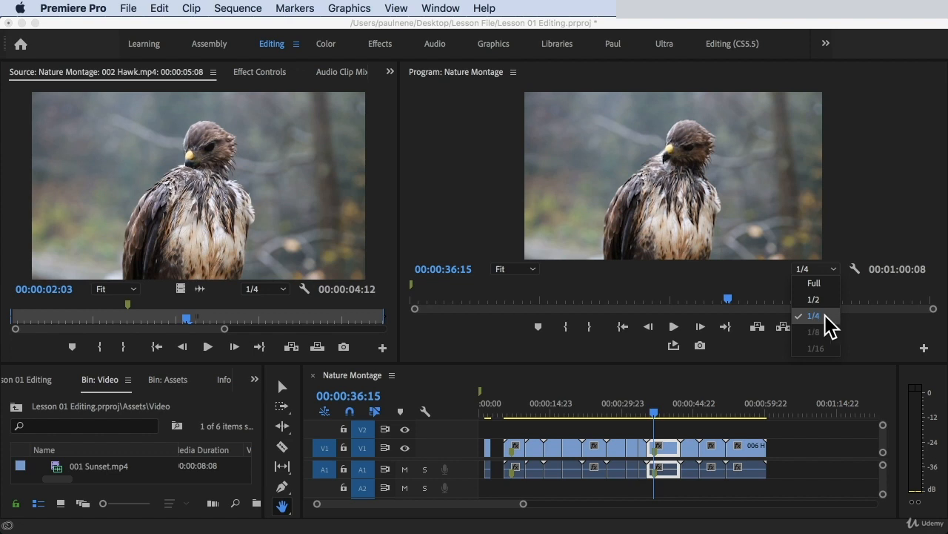
{"action": "left_click", "coordinate": [726, 215]}
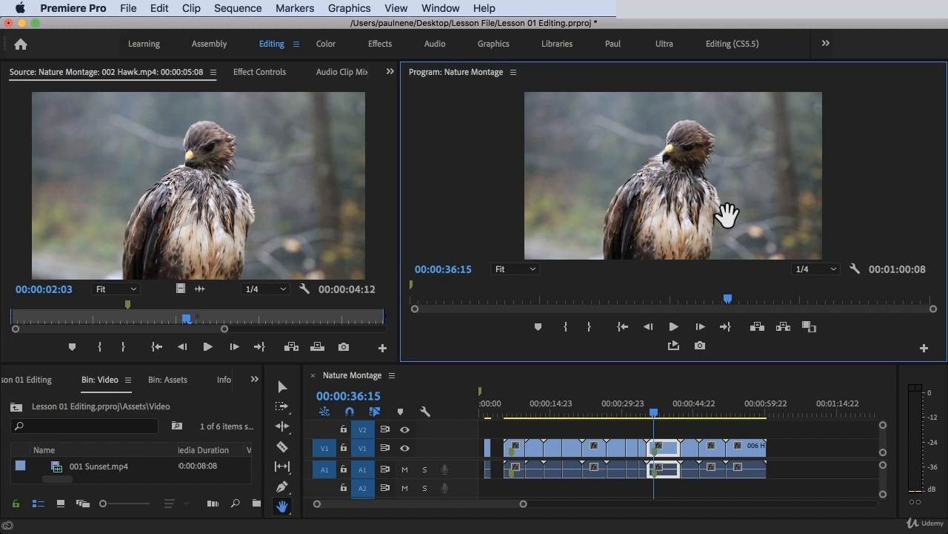
{"action": "left_click", "coordinate": [815, 271]}
{"action": "left_click", "coordinate": [830, 292]}
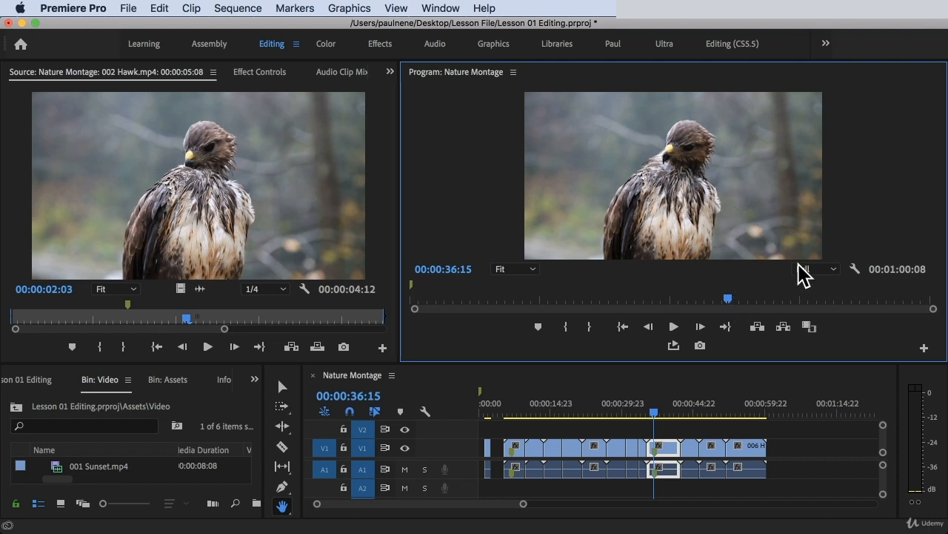
{"action": "left_click_drag", "start_coordinate": [729, 298], "coordinate": [610, 300]}
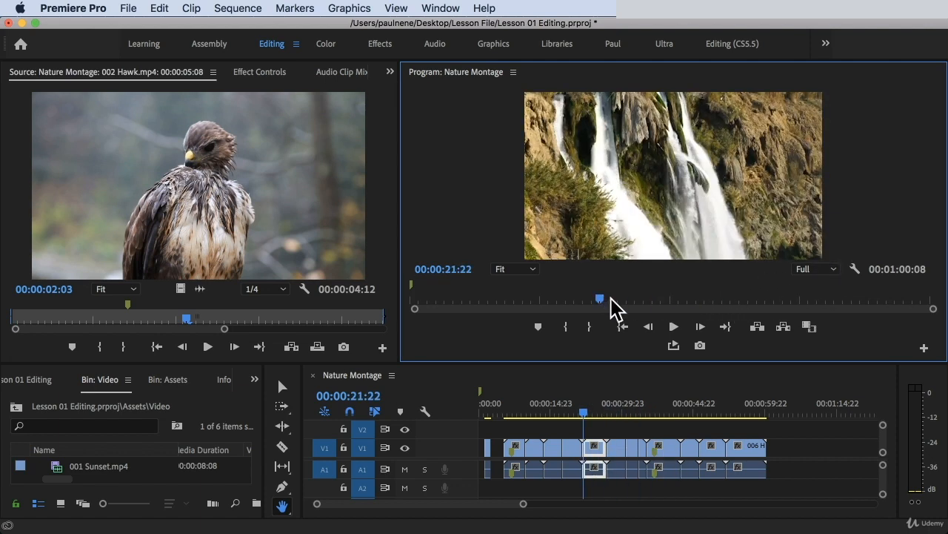
{"action": "left_click", "coordinate": [673, 326]}
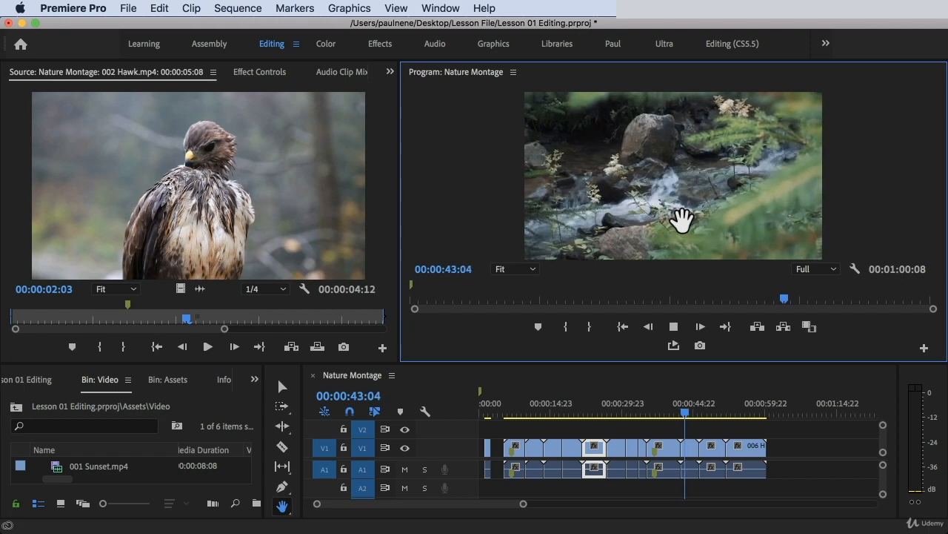
Step: Set the Program monitor's playback resolution to 1/4 and stop playback at 00:00:48:12
{"action": "left_click", "coordinate": [821, 270]}
{"action": "left_click", "coordinate": [830, 317]}
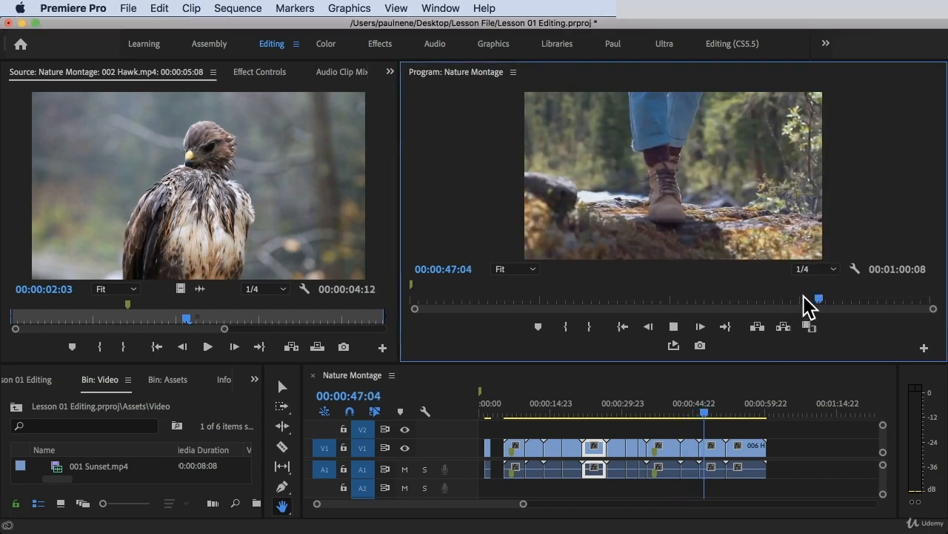
{"action": "left_click", "coordinate": [674, 326]}
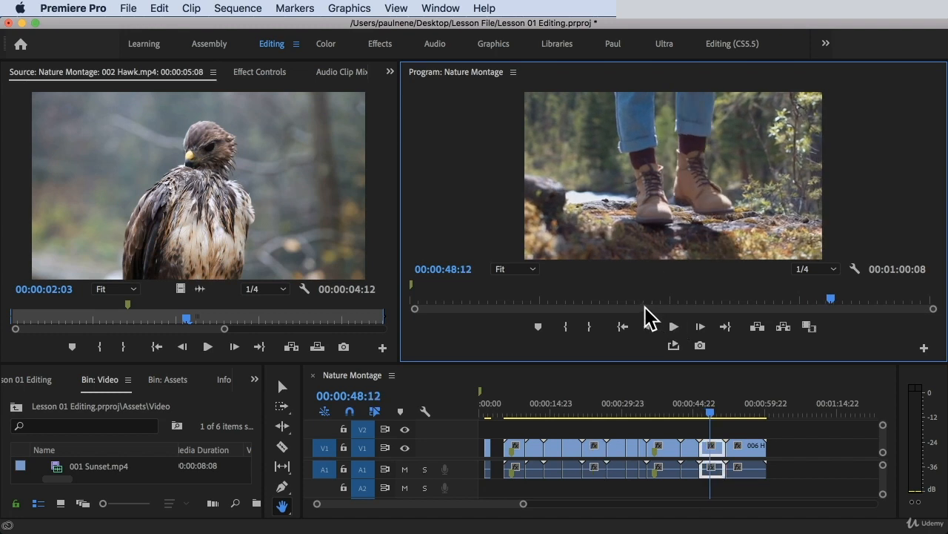
Step: Play the sequence from 00:00:35:06, and scrub the Program monitor's playhead to 00:00:19:07
{"action": "left_click", "coordinate": [715, 299]}
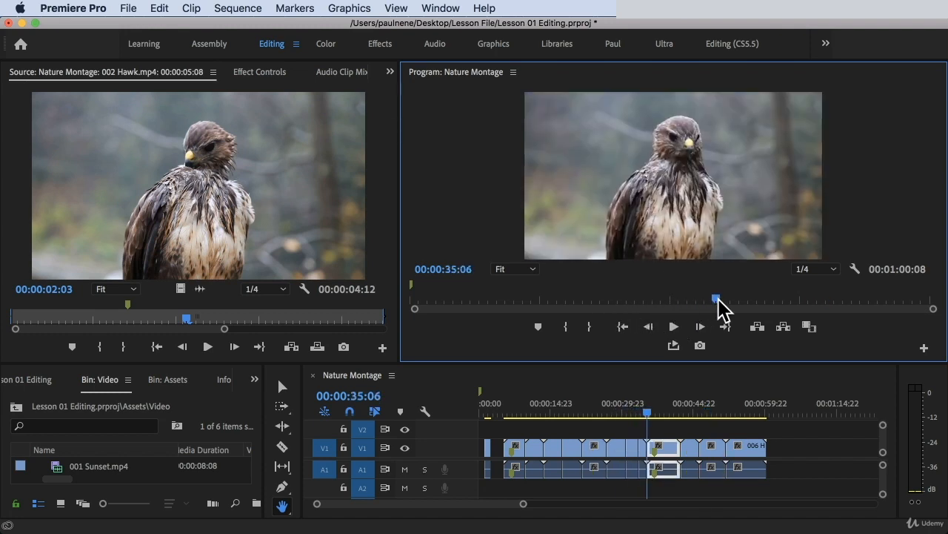
{"action": "left_click", "coordinate": [674, 326]}
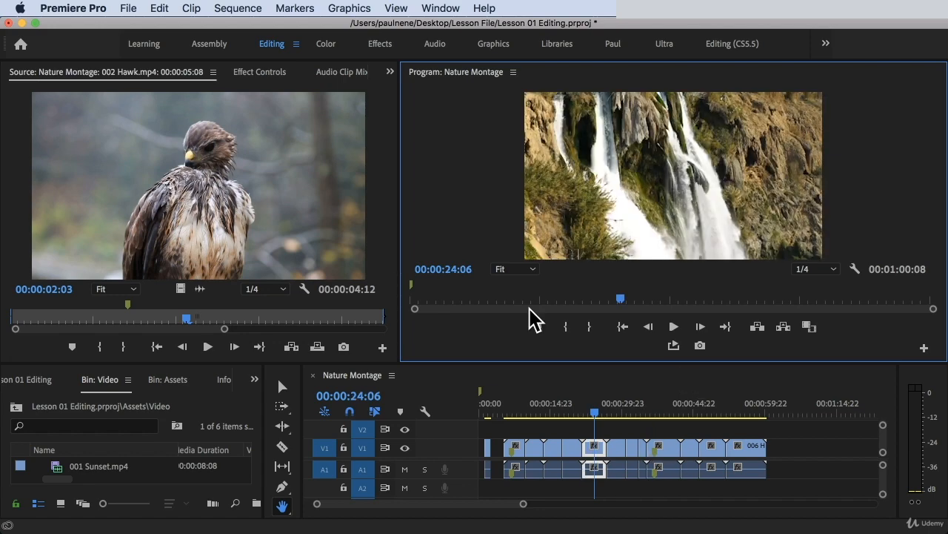
{"action": "left_click_drag", "start_coordinate": [495, 301], "coordinate": [582, 311]}
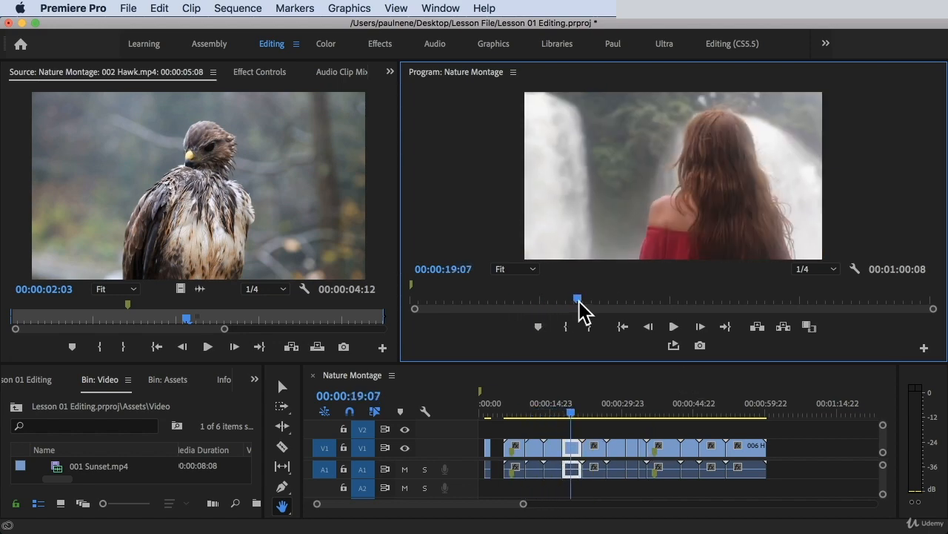